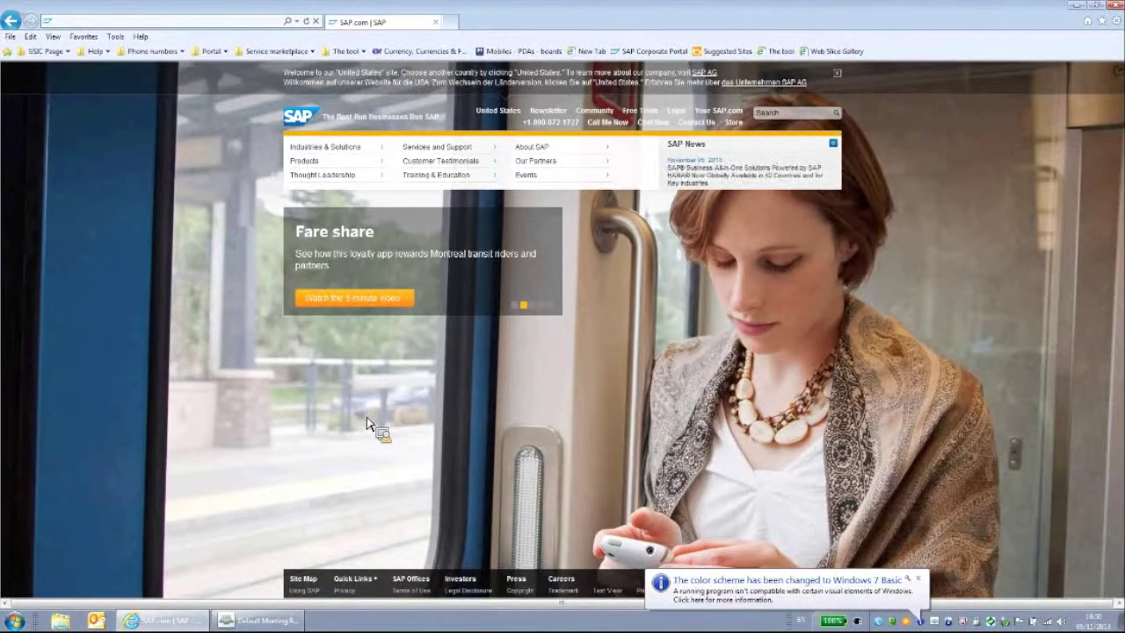
pyautogui.write('www')
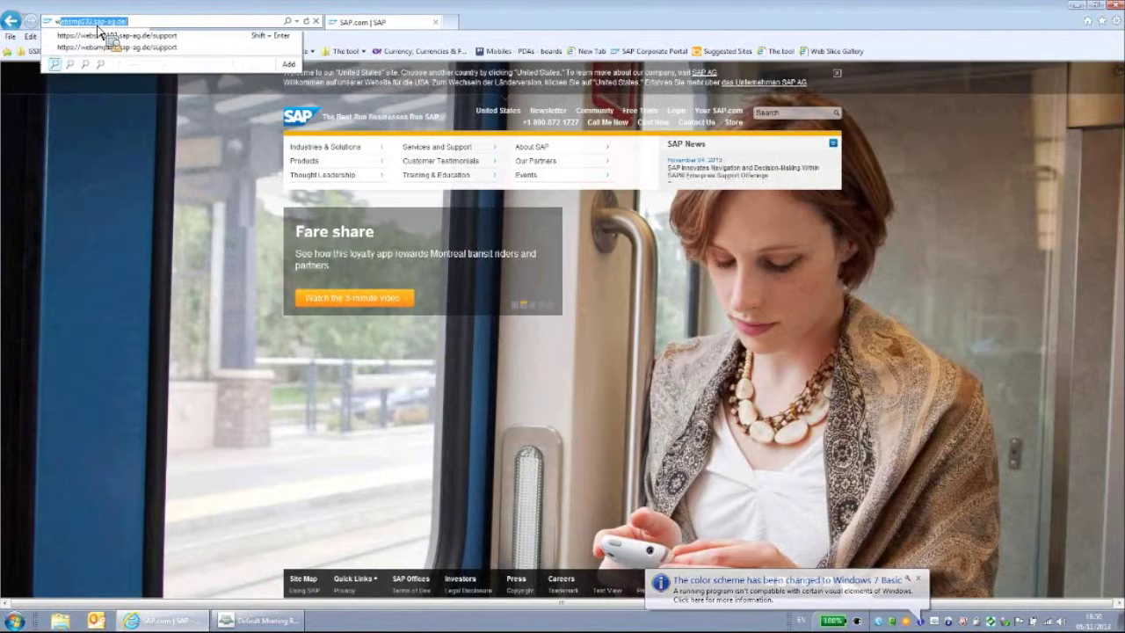
pyautogui.write('.service.sap.com/')
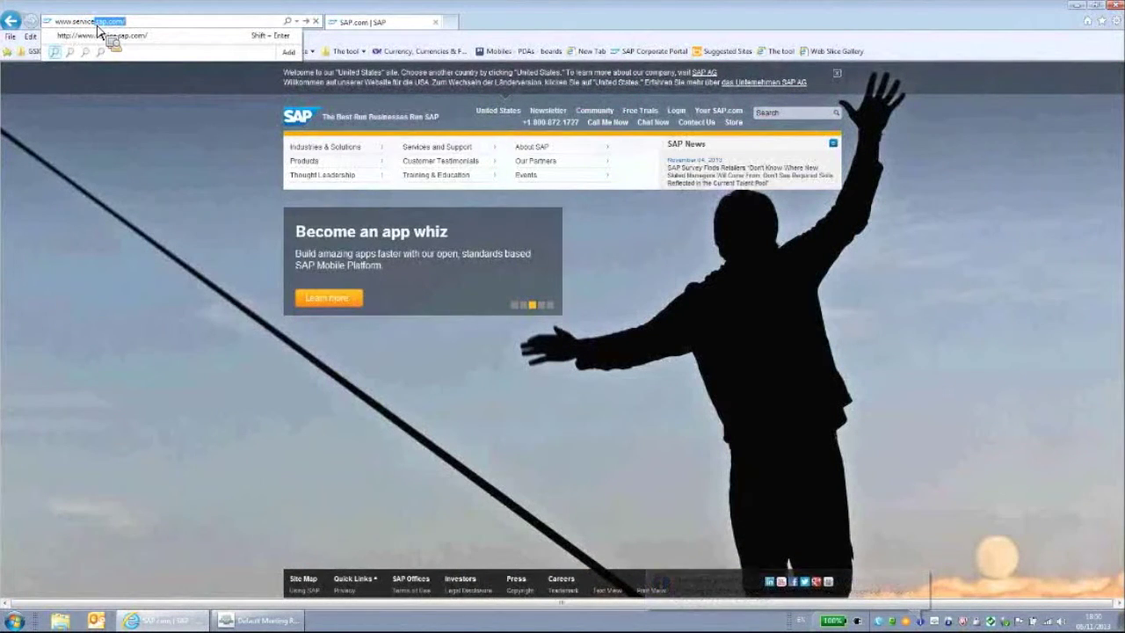
pyautogui.press('Return')
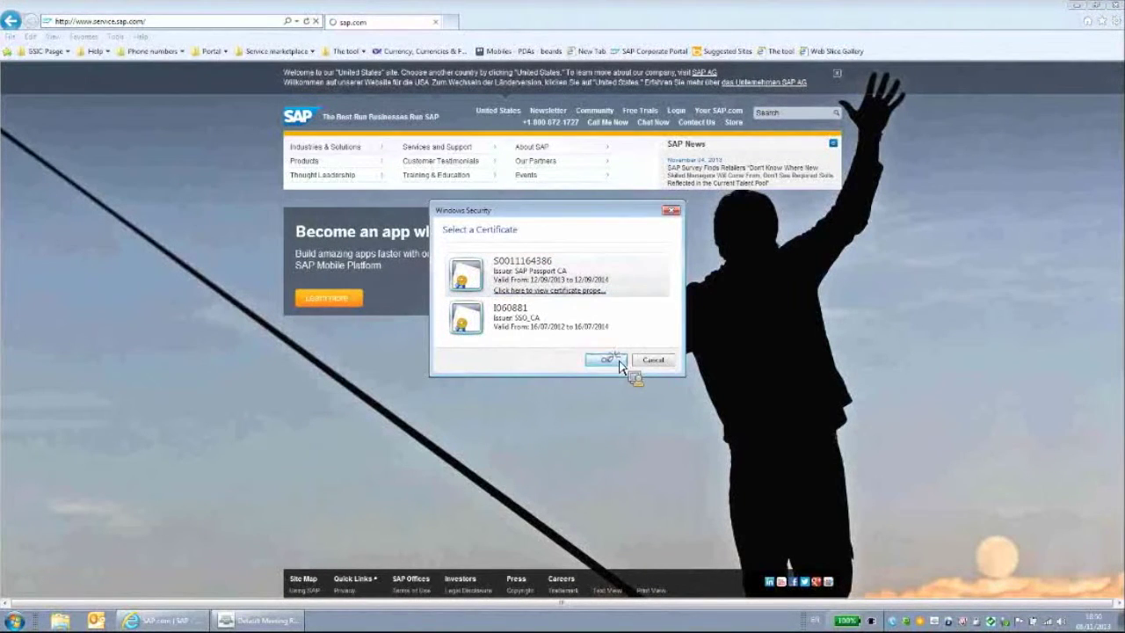
pyautogui.click(608, 359)
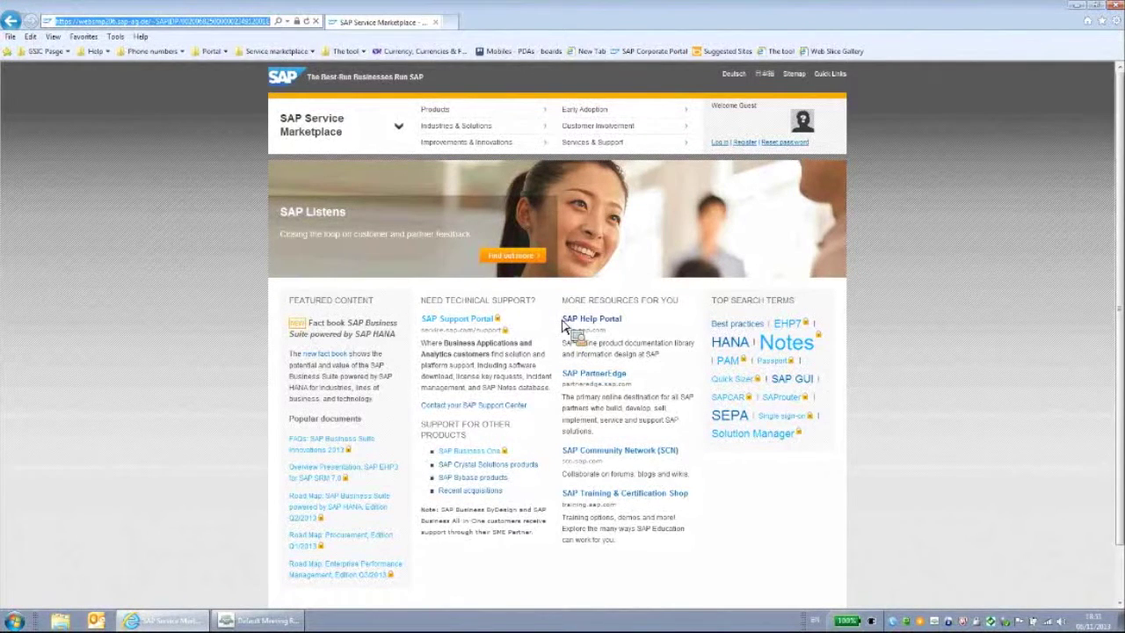
pyautogui.moveTo(562, 325)
pyautogui.mouseDown()
pyautogui.moveTo(639, 329)
pyautogui.moveTo(576, 327)
pyautogui.mouseUp()
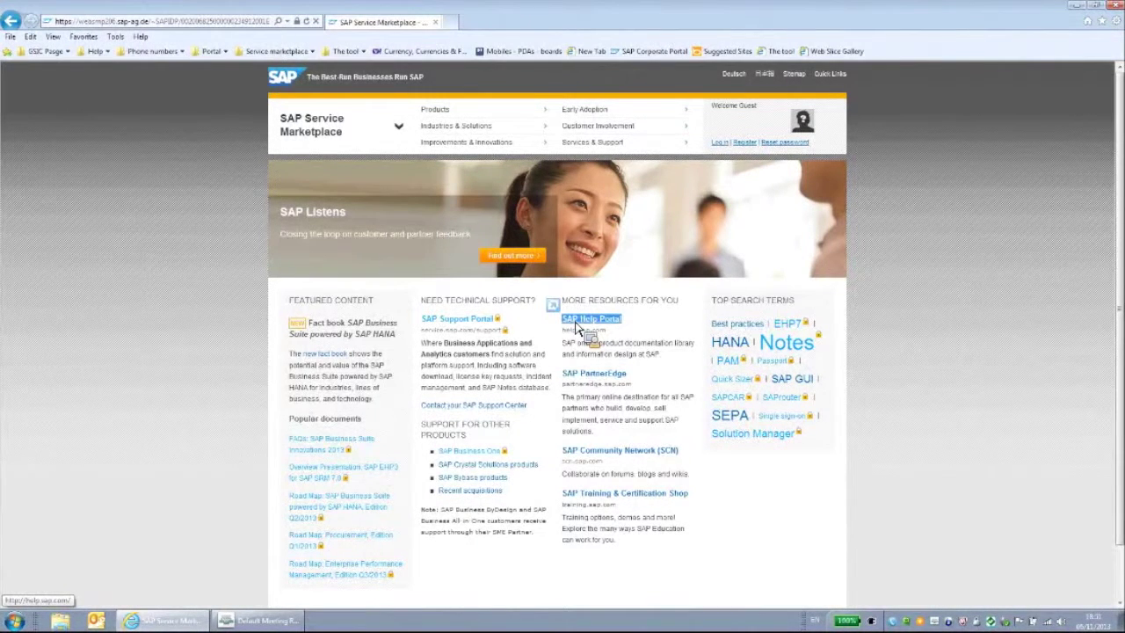
pyautogui.moveTo(575, 328); pyautogui.dragTo(637, 381)
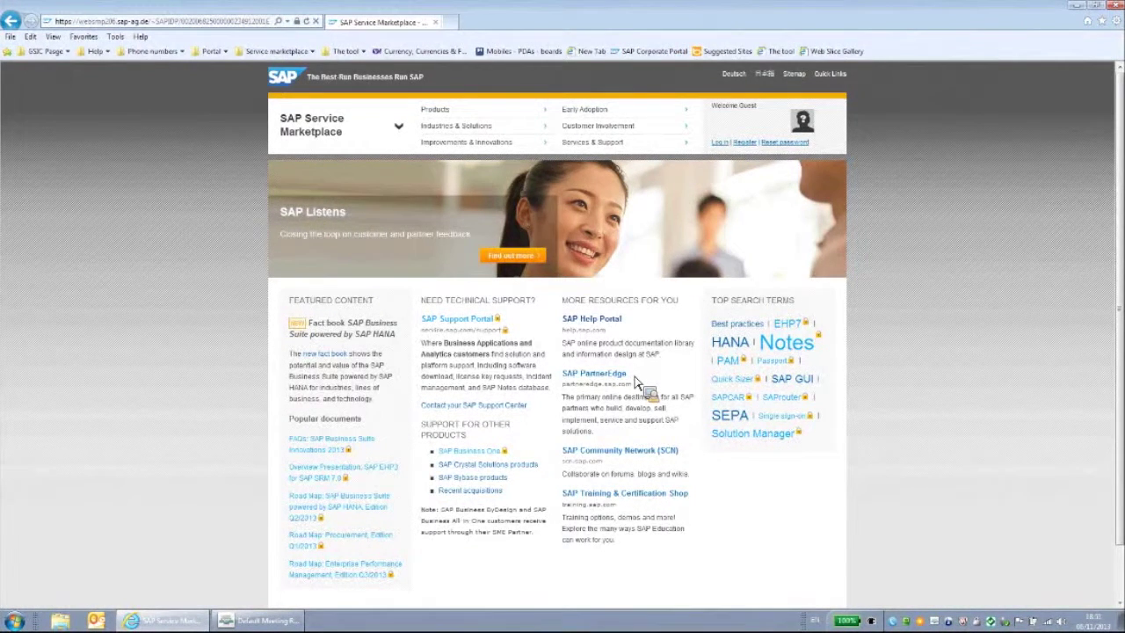
pyautogui.moveTo(638, 381); pyautogui.dragTo(690, 457)
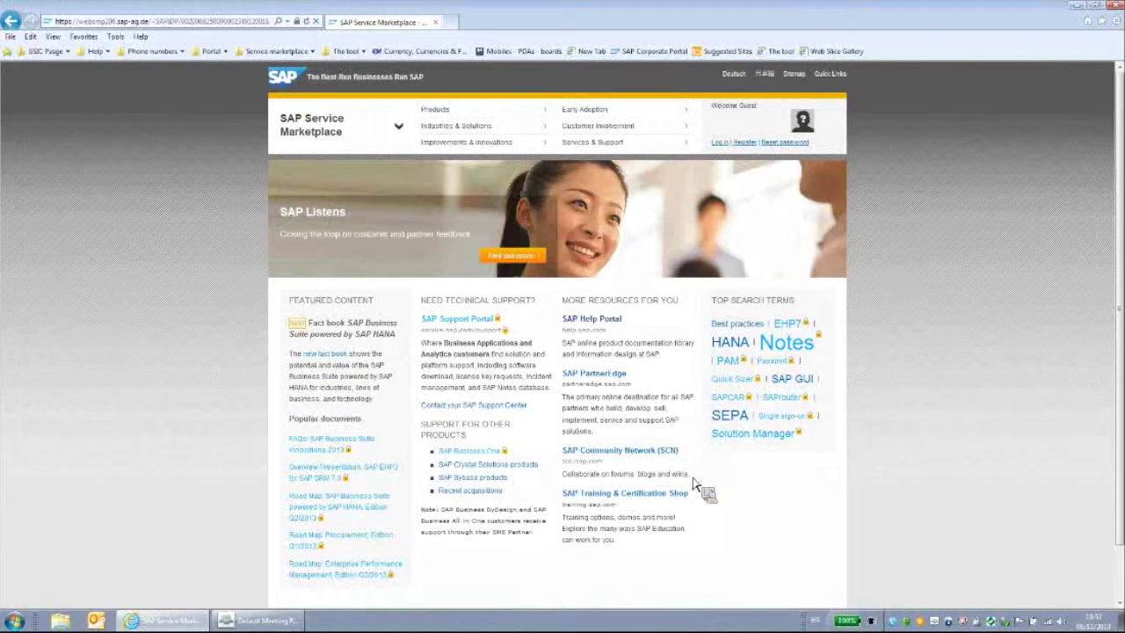
pyautogui.moveTo(673, 495); pyautogui.dragTo(694, 503)
# - Enter the SAP Support Portal from the Service Marketplace, authenticating with the SAP Passport CA certificate
pyautogui.click(425, 324)
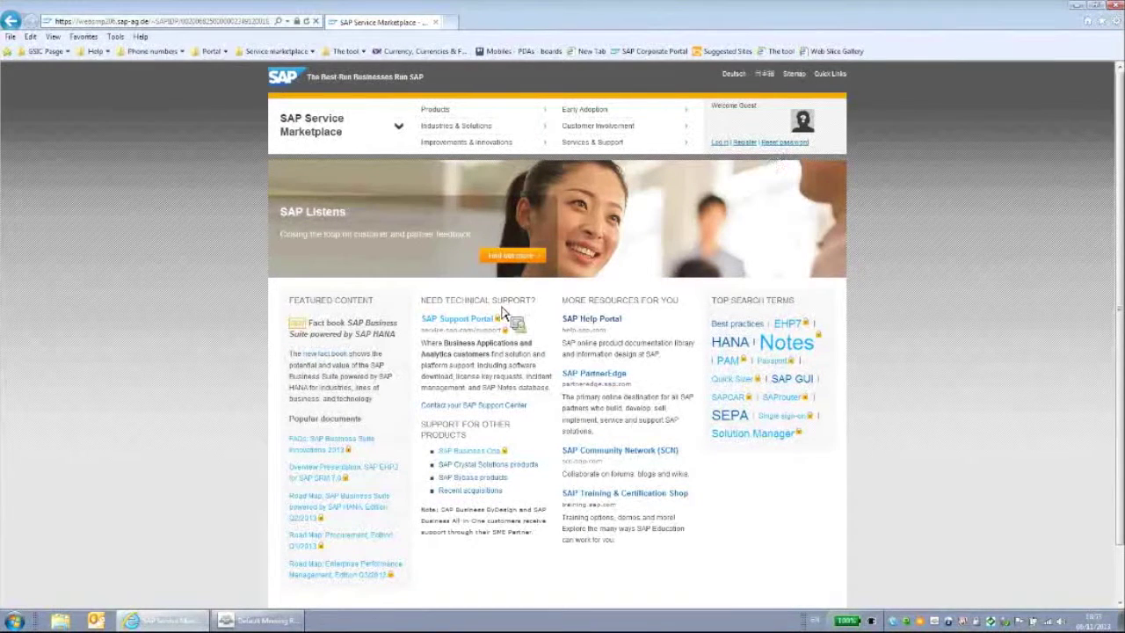
pyautogui.click(478, 324)
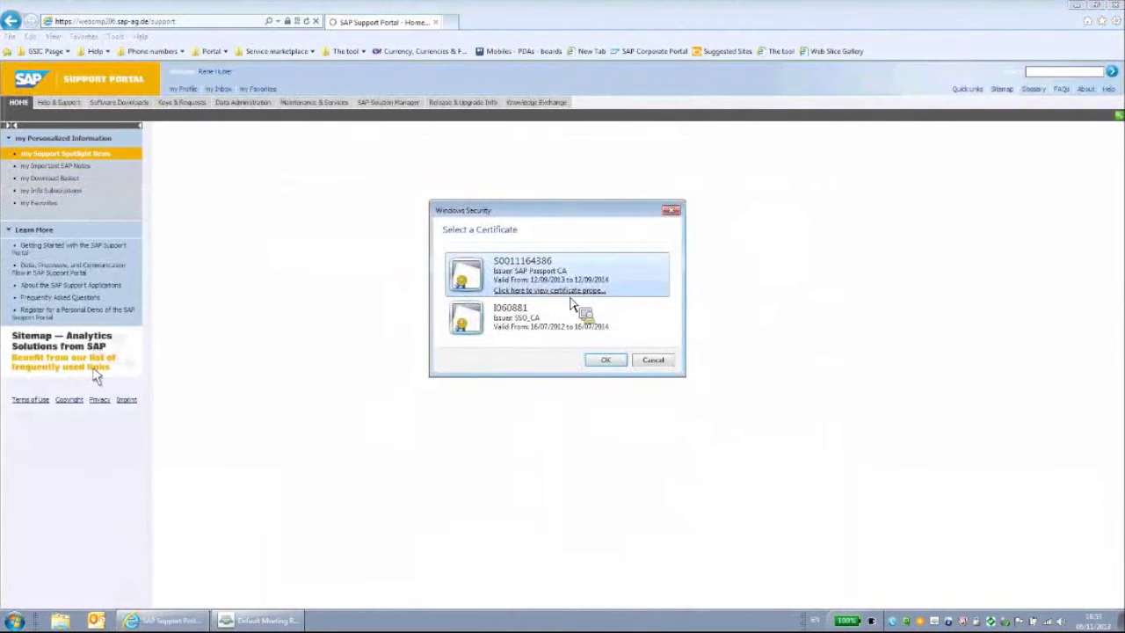
pyautogui.click(606, 361)
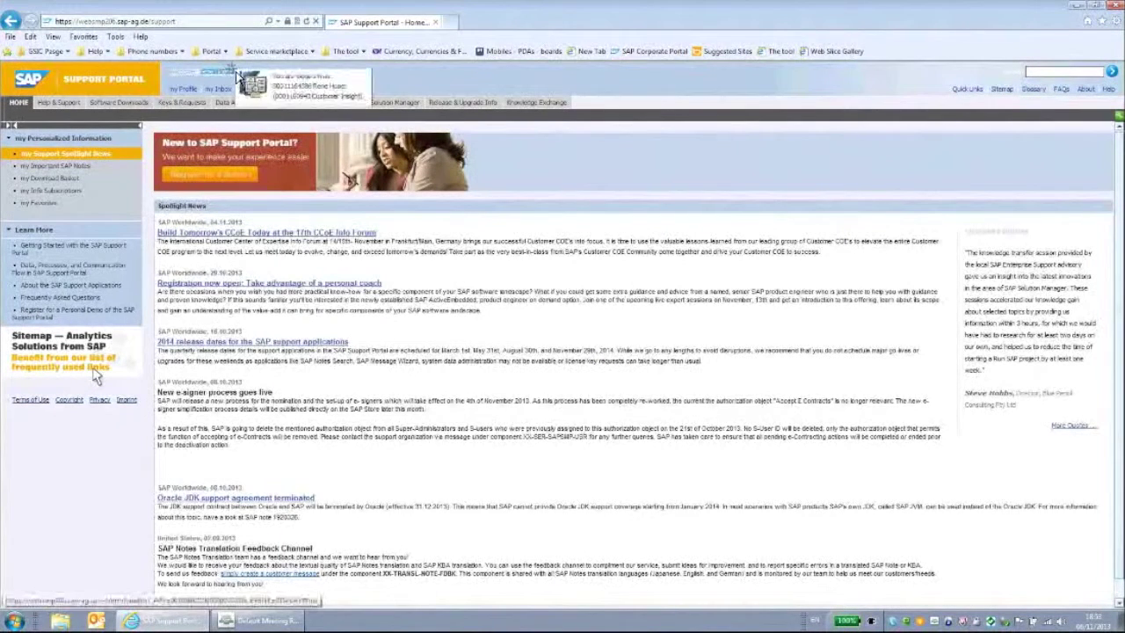
pyautogui.moveTo(242, 77); pyautogui.dragTo(185, 103)
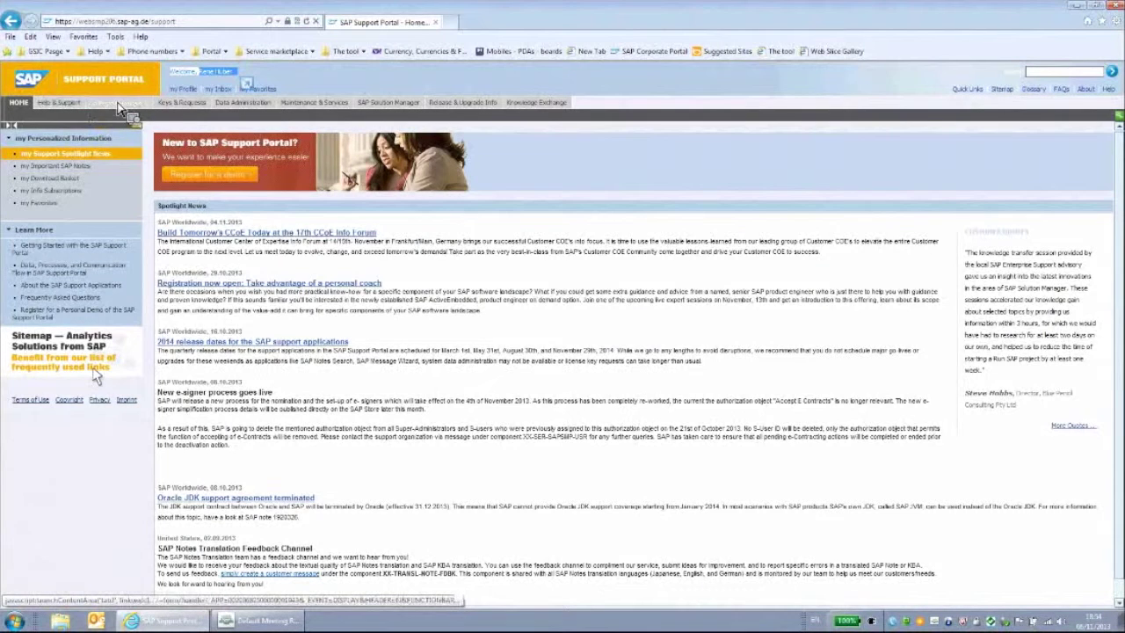
# - List My Company's Software for Installations and Upgrades in the software download area
pyautogui.click(119, 103)
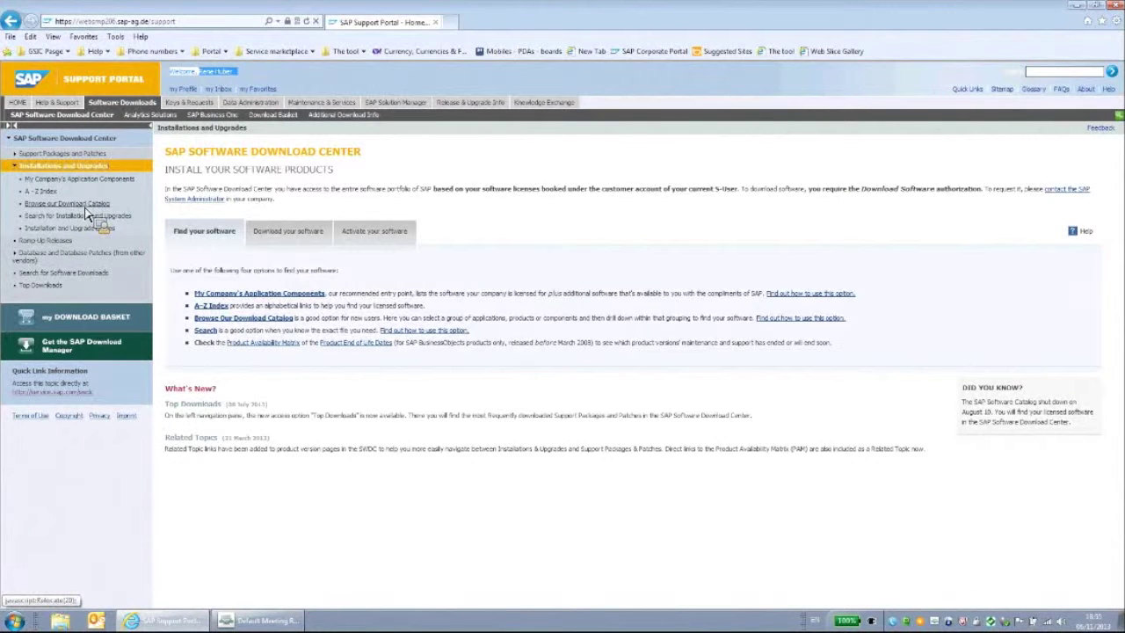
pyautogui.click(129, 182)
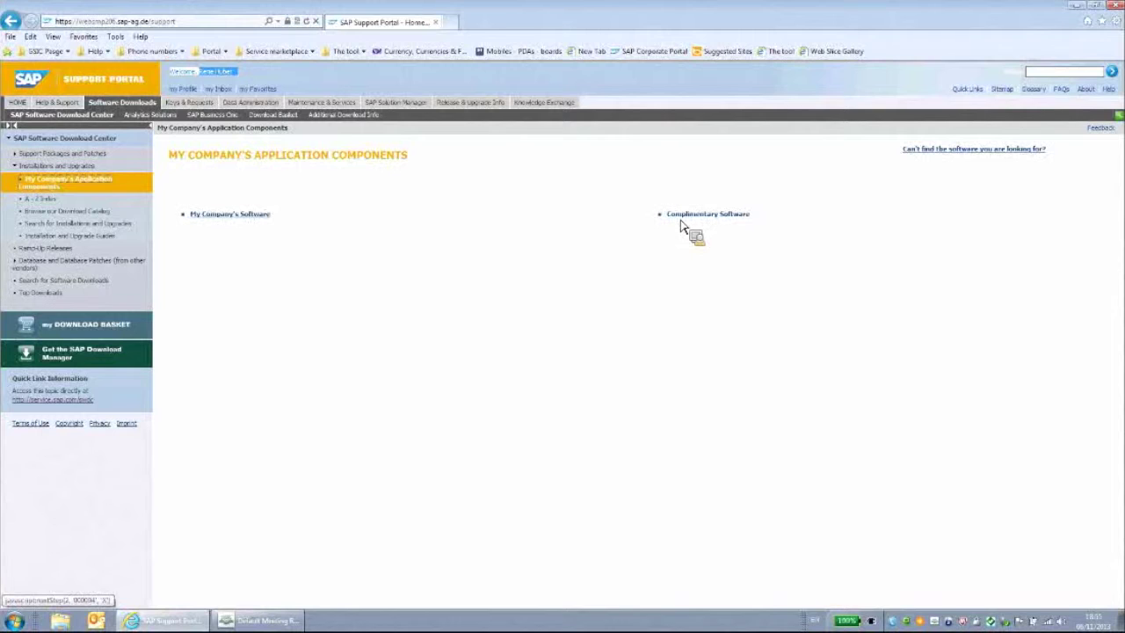
pyautogui.click(268, 217)
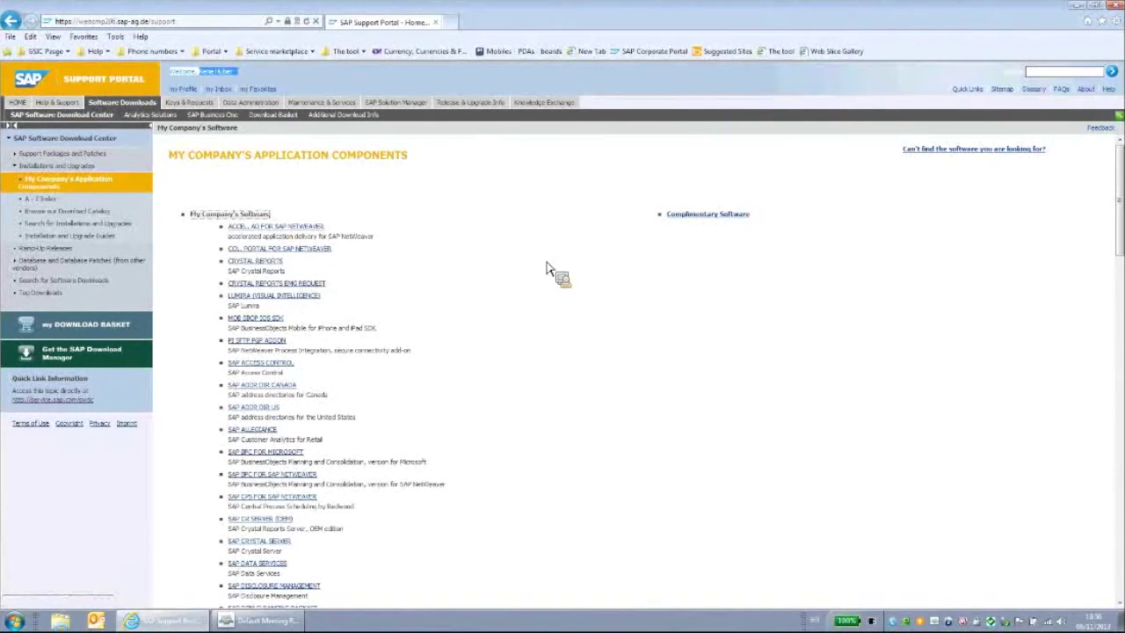
# - Open the Windows installation and upgrade downloads for SBOP BI PLATFORM 4.1 under SBOP BI PLATFORM (ENTERPRISE)
pyautogui.scroll(-3, 547, 266)
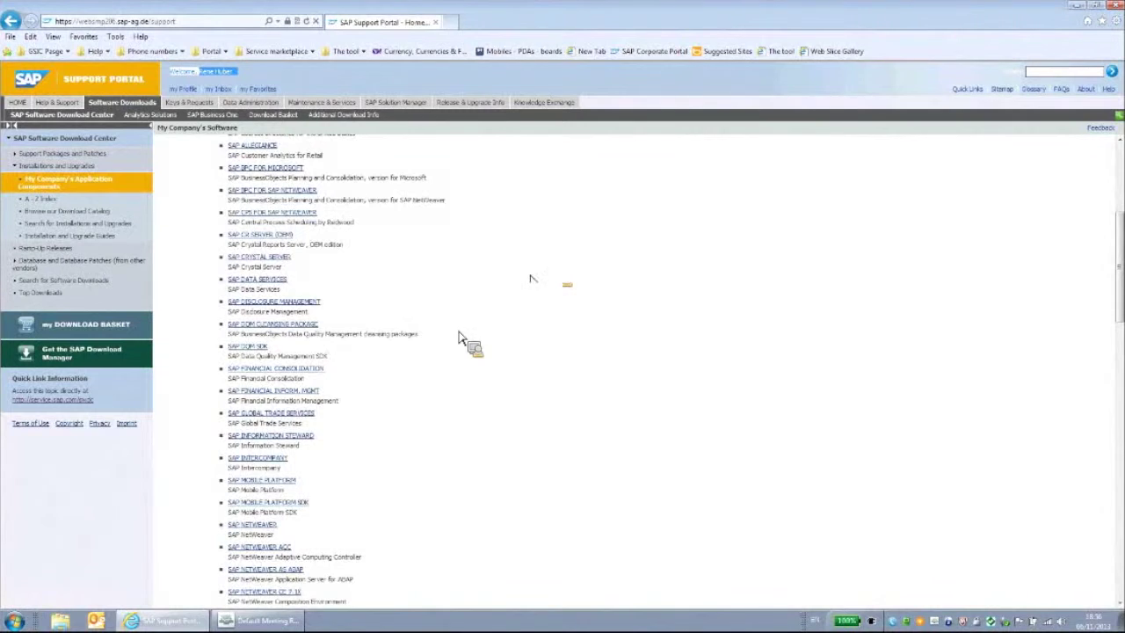
pyautogui.scroll(-2, 481, 352)
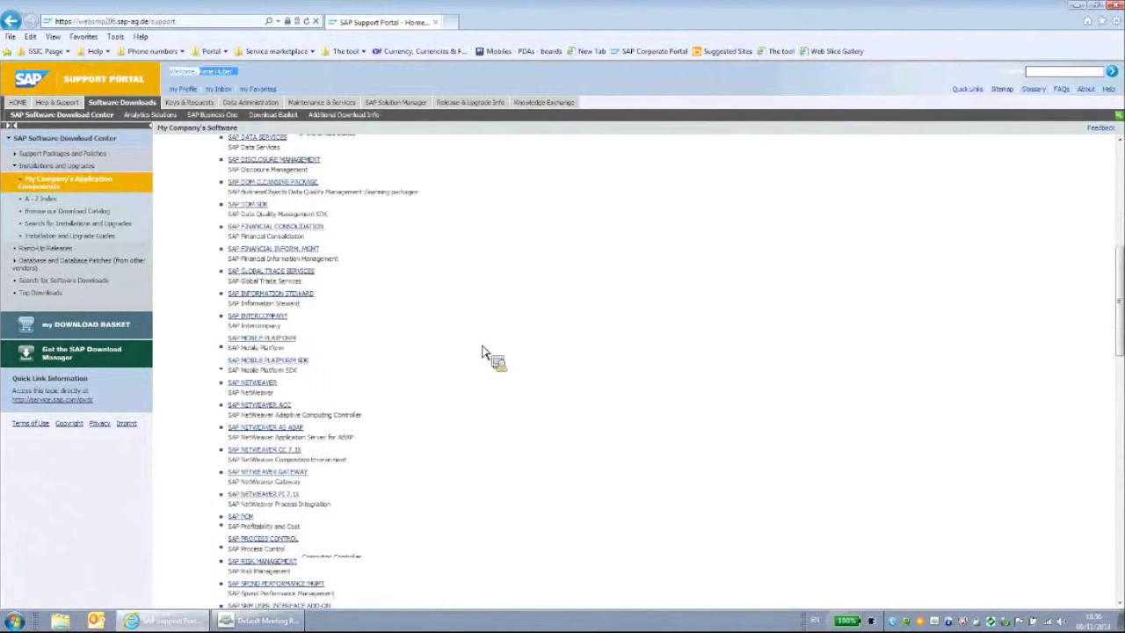
pyautogui.scroll(-3, 482, 353)
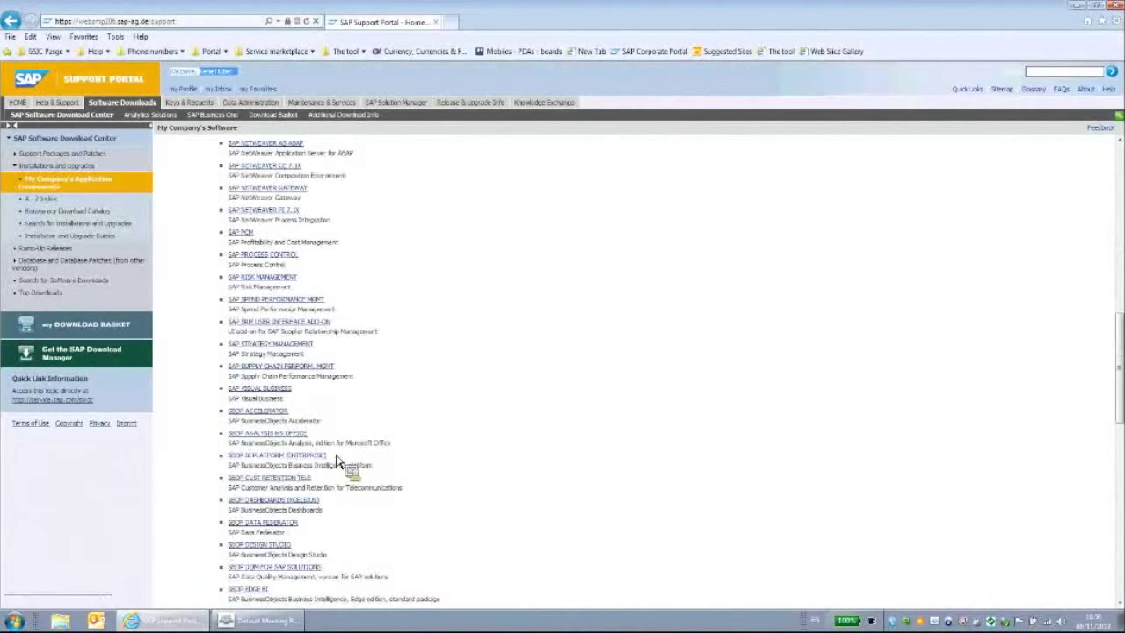
pyautogui.moveTo(323, 457)
pyautogui.mouseDown()
pyautogui.moveTo(247, 463)
pyautogui.moveTo(309, 463)
pyautogui.mouseUp()
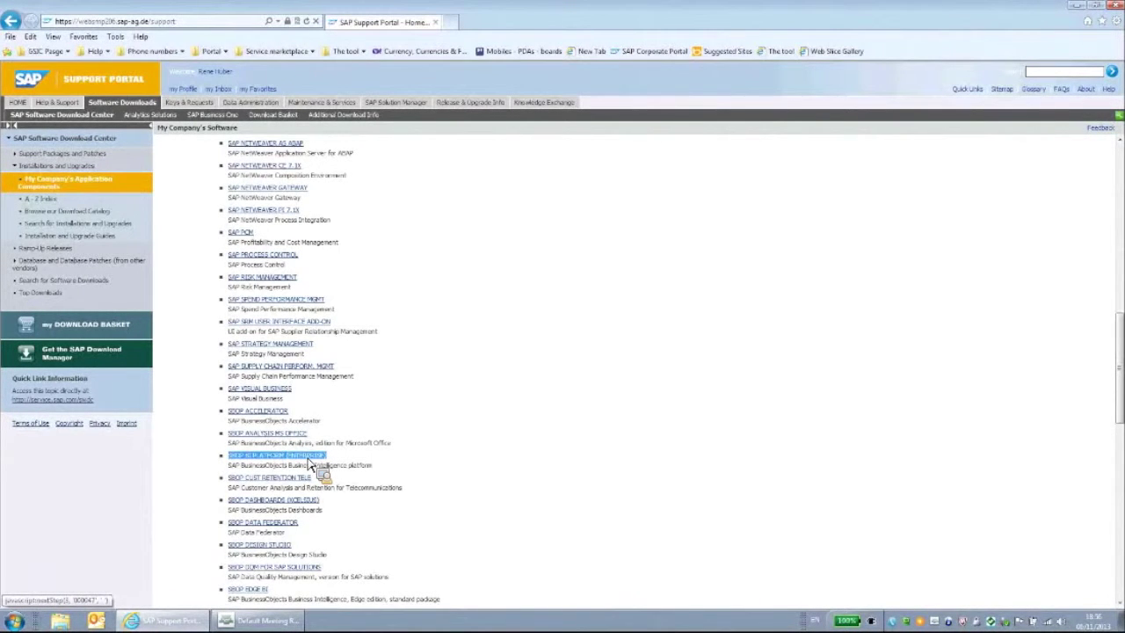
pyautogui.moveTo(310, 463); pyautogui.dragTo(308, 464)
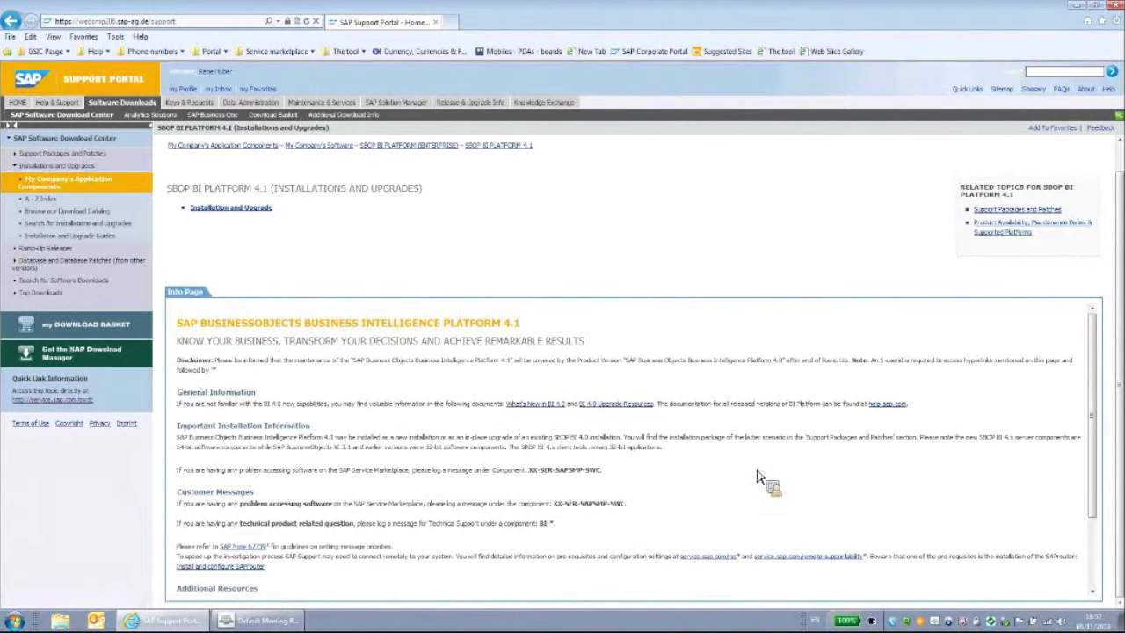
pyautogui.click(255, 209)
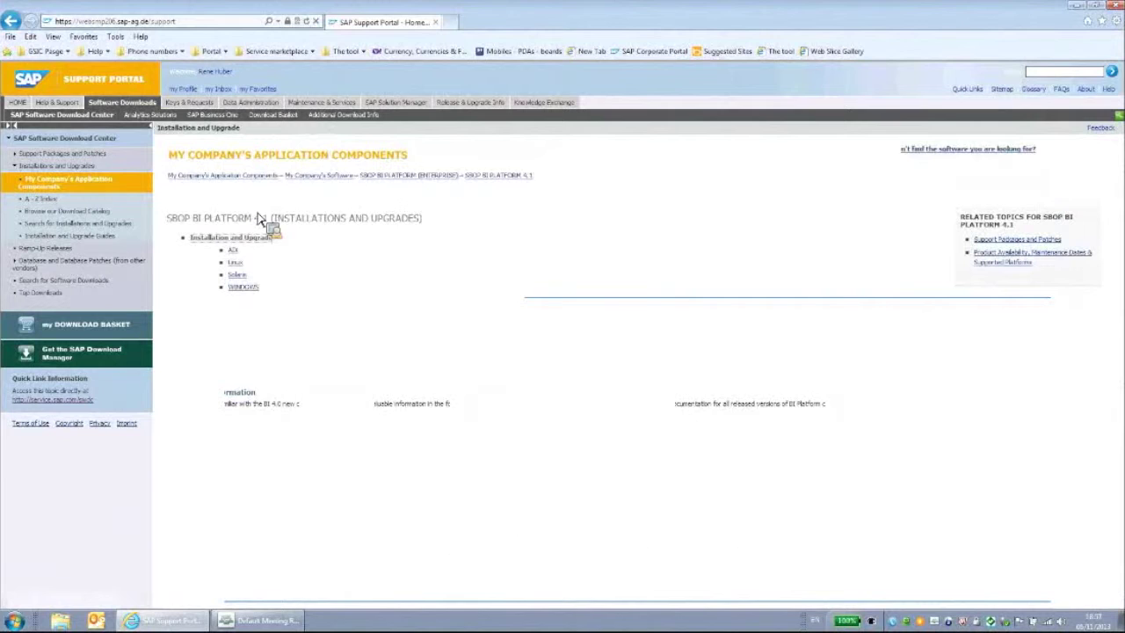
pyautogui.click(254, 290)
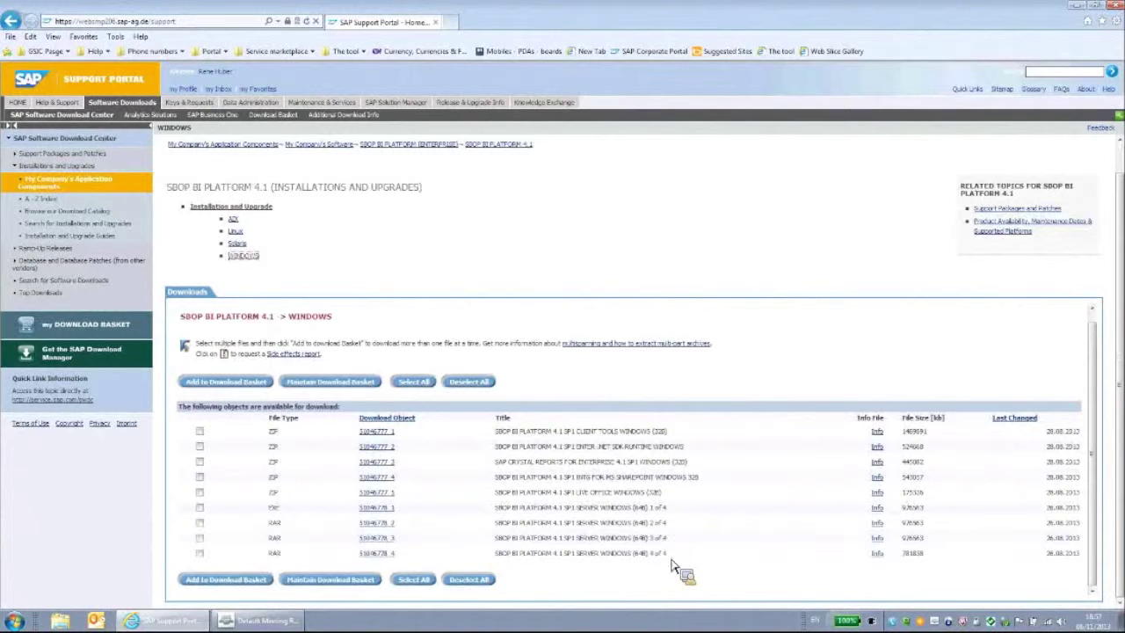
# - Request the download of SBOP BI PLATFORM 4.1 SP1 SERVER WINDOWS (64B) 1 of 4, then decline saving the file
pyautogui.click(378, 508)
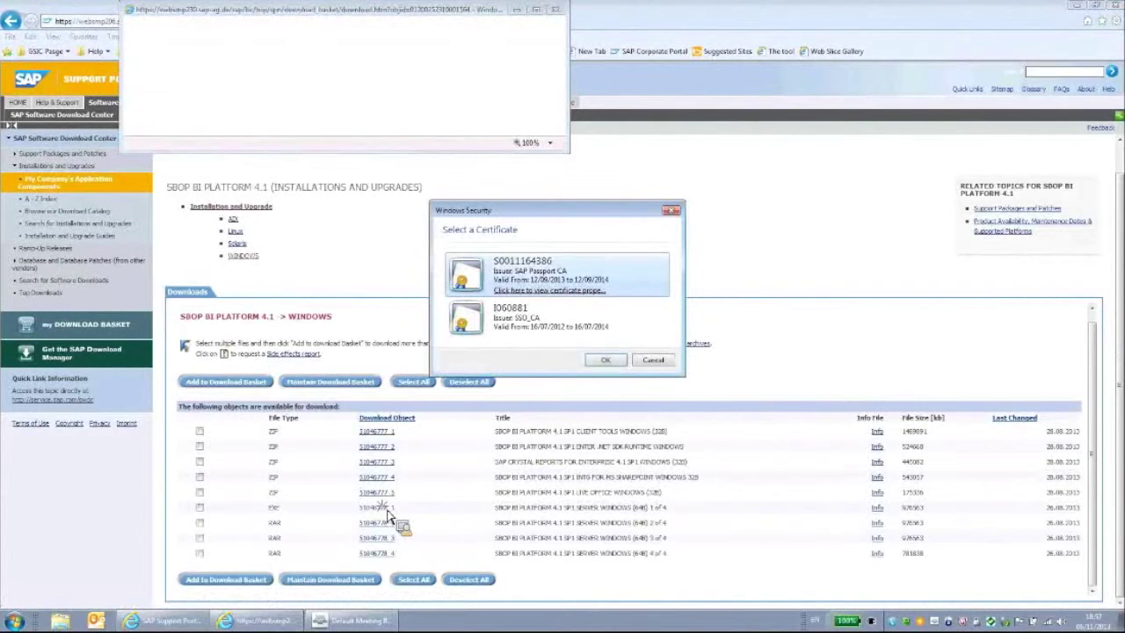
pyautogui.click(609, 360)
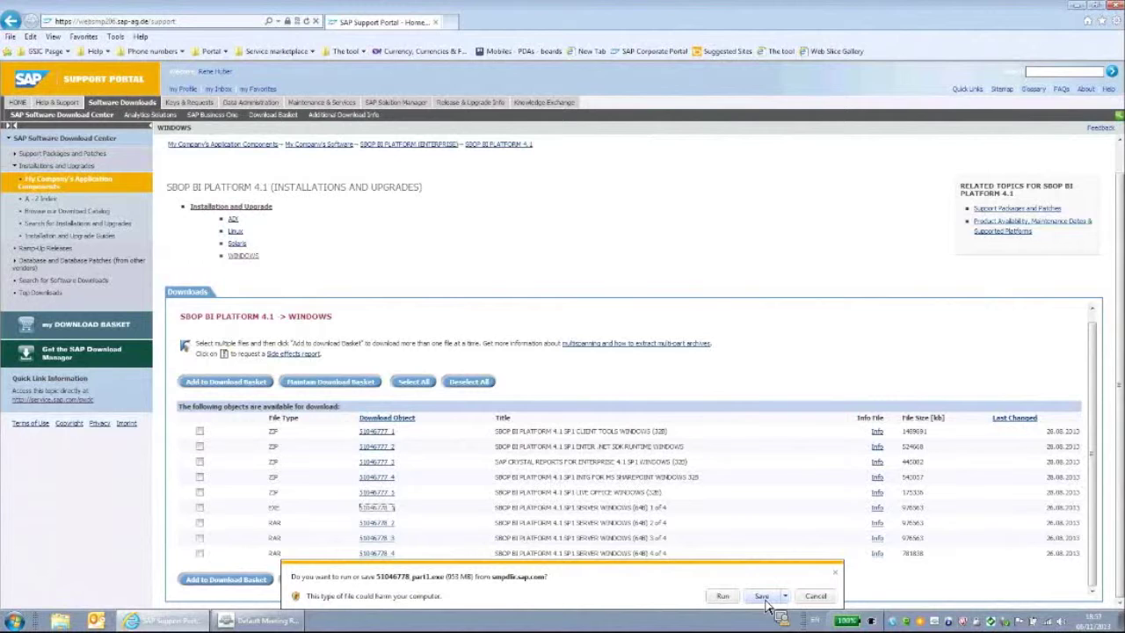
pyautogui.click(816, 597)
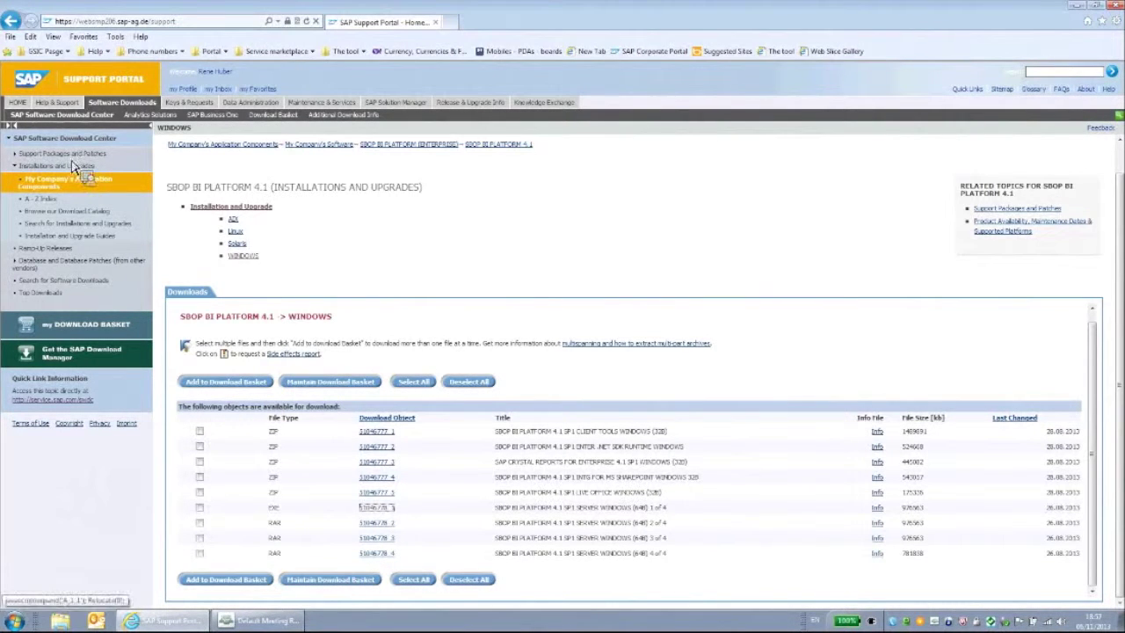
# - Open My Company's Application Components for Support Packages and Patches
pyautogui.click(32, 154)
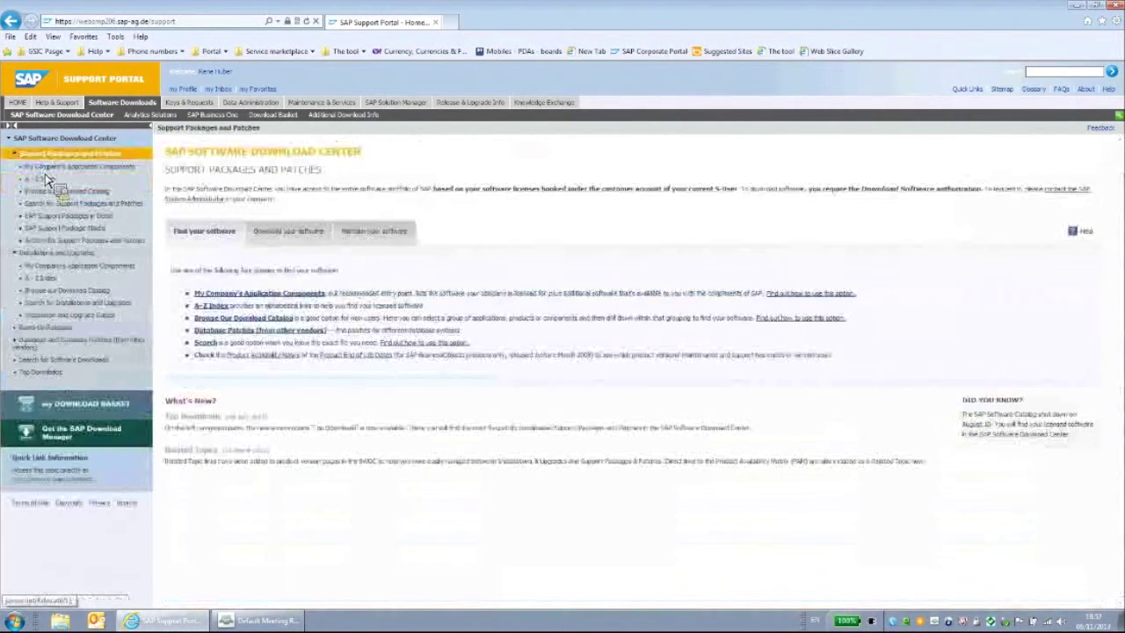
pyautogui.click(40, 165)
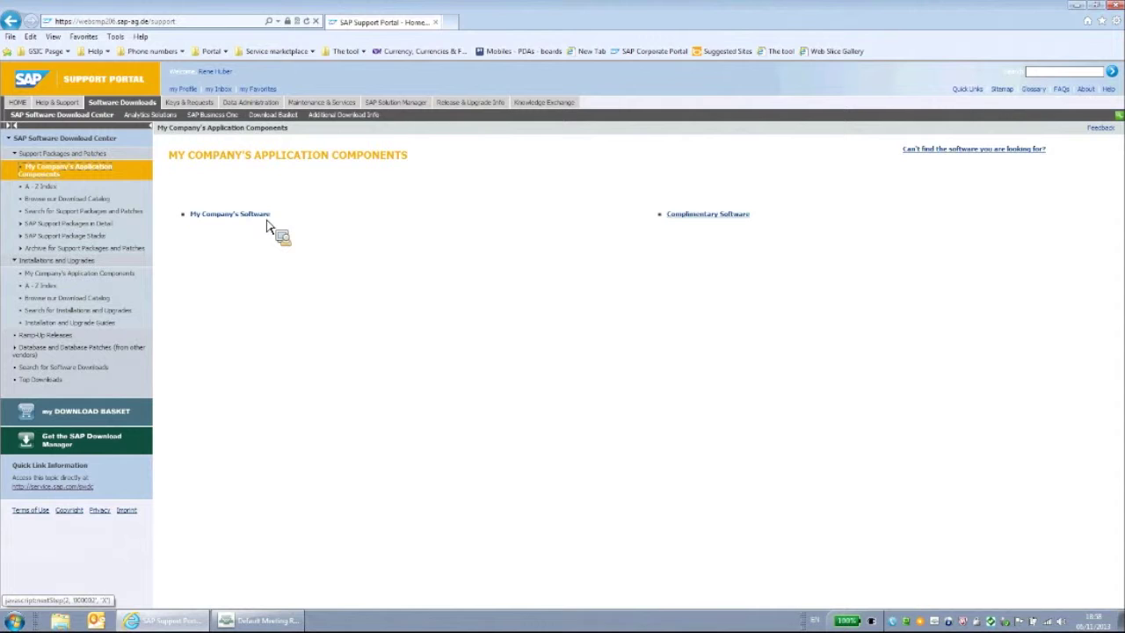
# - Start a license key request for a new system under the BUSINESS OBJECTS ENTERPRISE installation
pyautogui.click(193, 102)
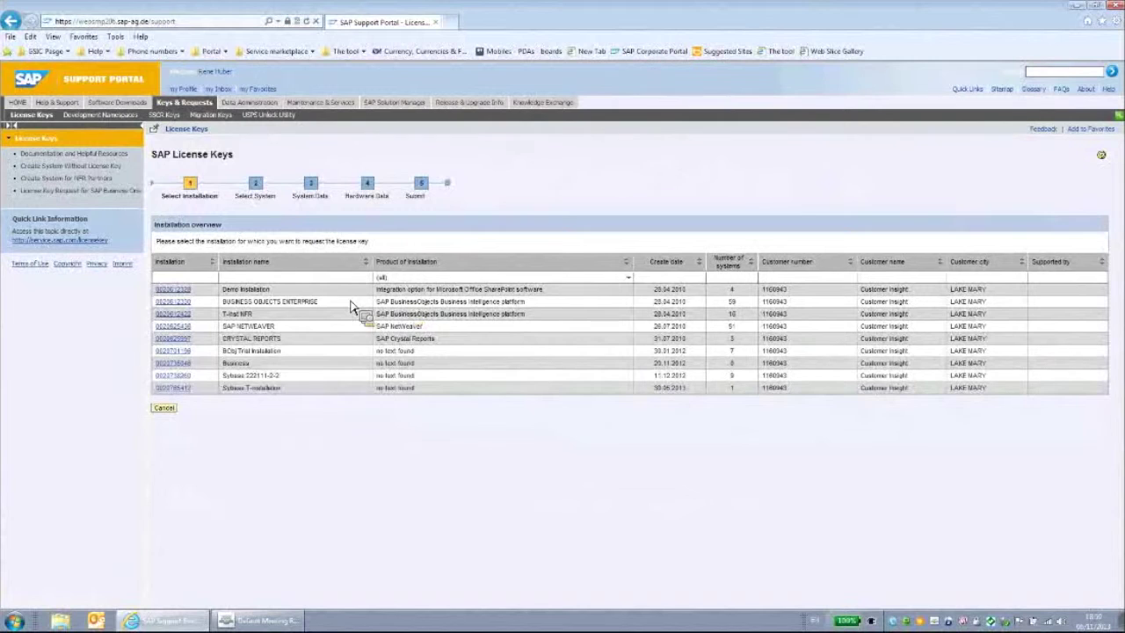
pyautogui.moveTo(316, 301); pyautogui.dragTo(254, 304)
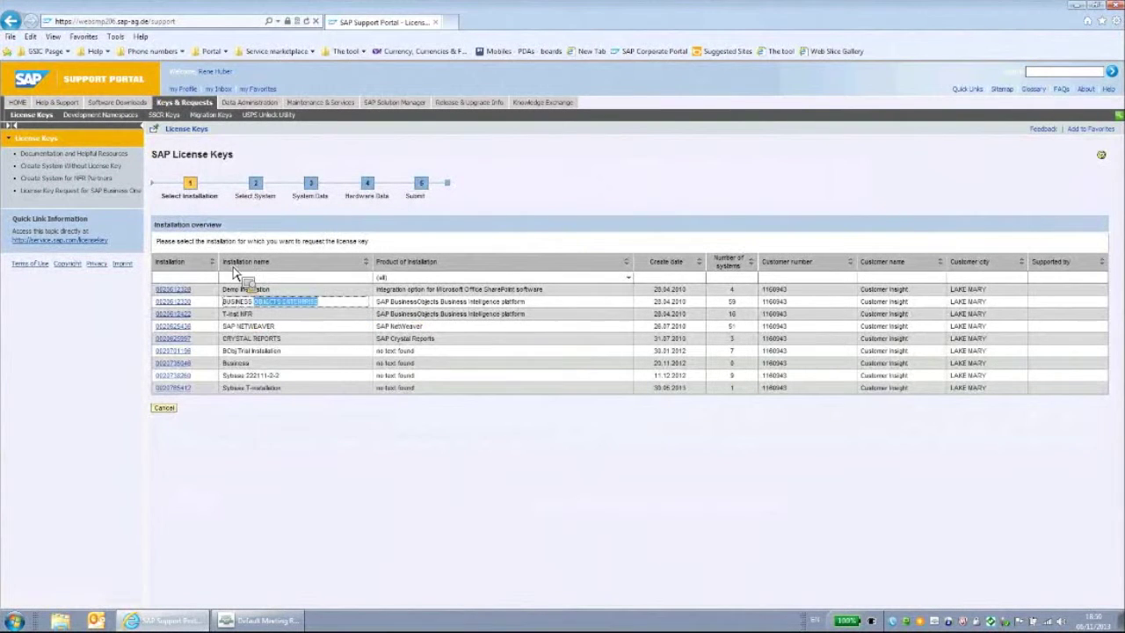
pyautogui.moveTo(205, 211); pyautogui.dragTo(216, 406)
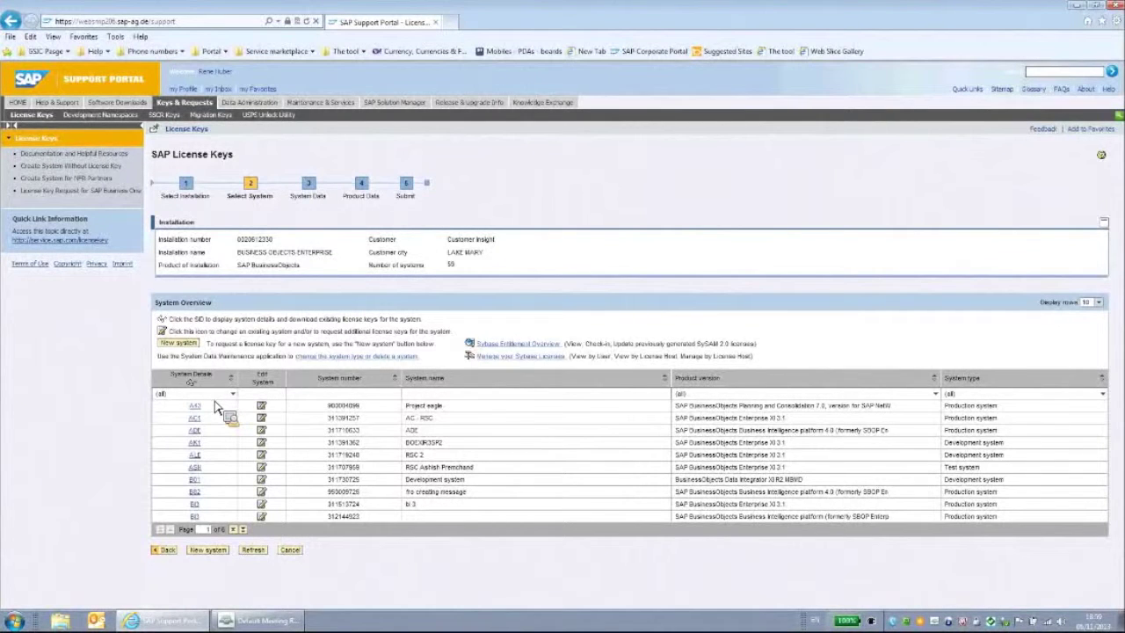
pyautogui.moveTo(216, 406); pyautogui.dragTo(189, 350)
pyautogui.click(188, 346)
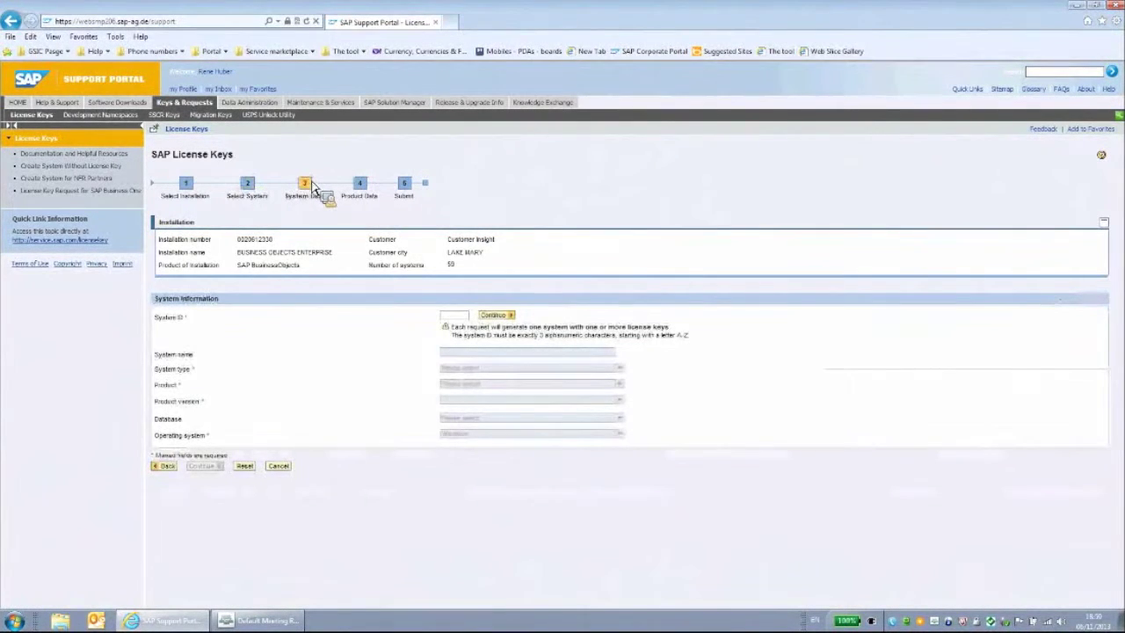
# - Set the new system's ID to PR9 and continue to its remaining details
pyautogui.click(451, 317)
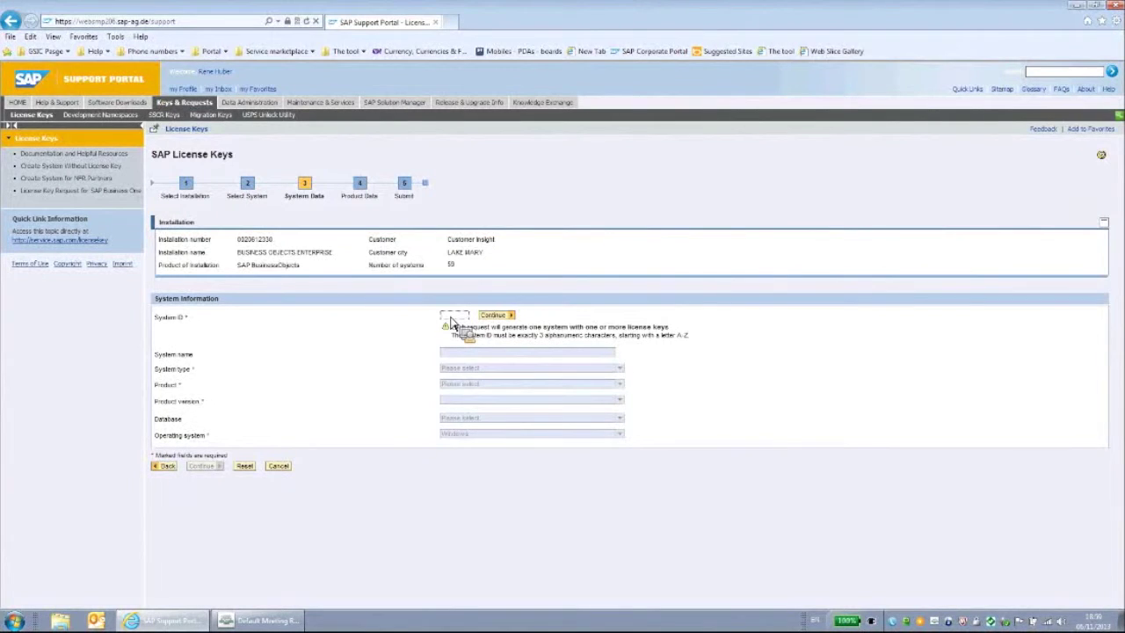
pyautogui.write('R')
pyautogui.press('BackSpace')
pyautogui.write('D')
pyautogui.click(497, 315)
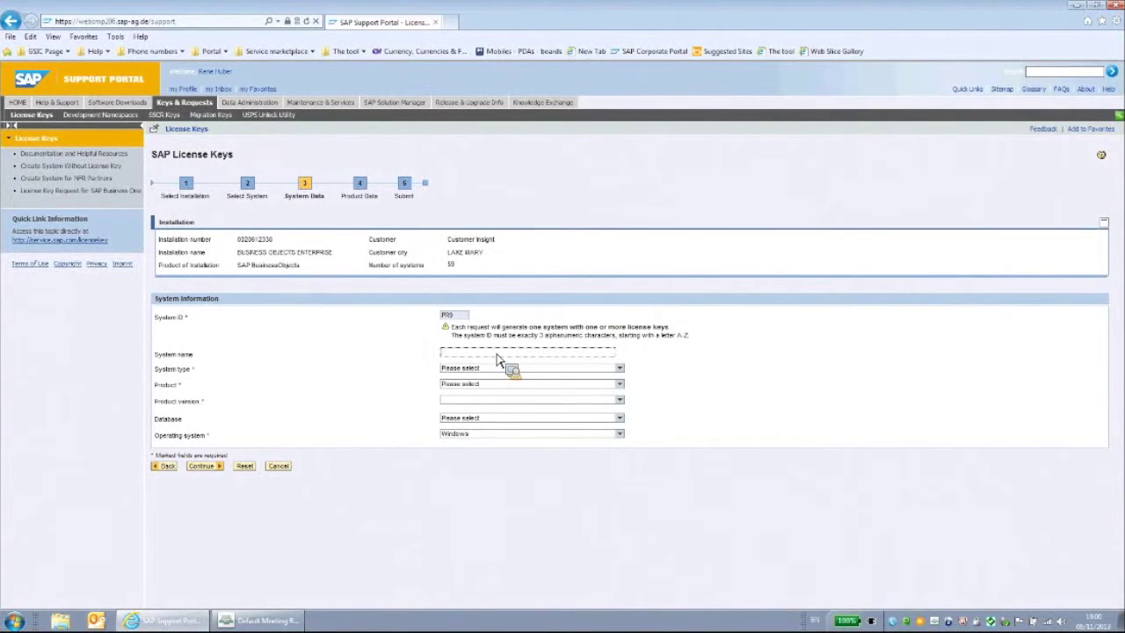
# - Name the system PR9 and set its system type to Production system
pyautogui.write('Pr')
pyautogui.write('9 sl')
pyautogui.press('BackSpace')
pyautogui.press('BackSpace')
pyautogui.press('BackSpace')
pyautogui.click(501, 369)
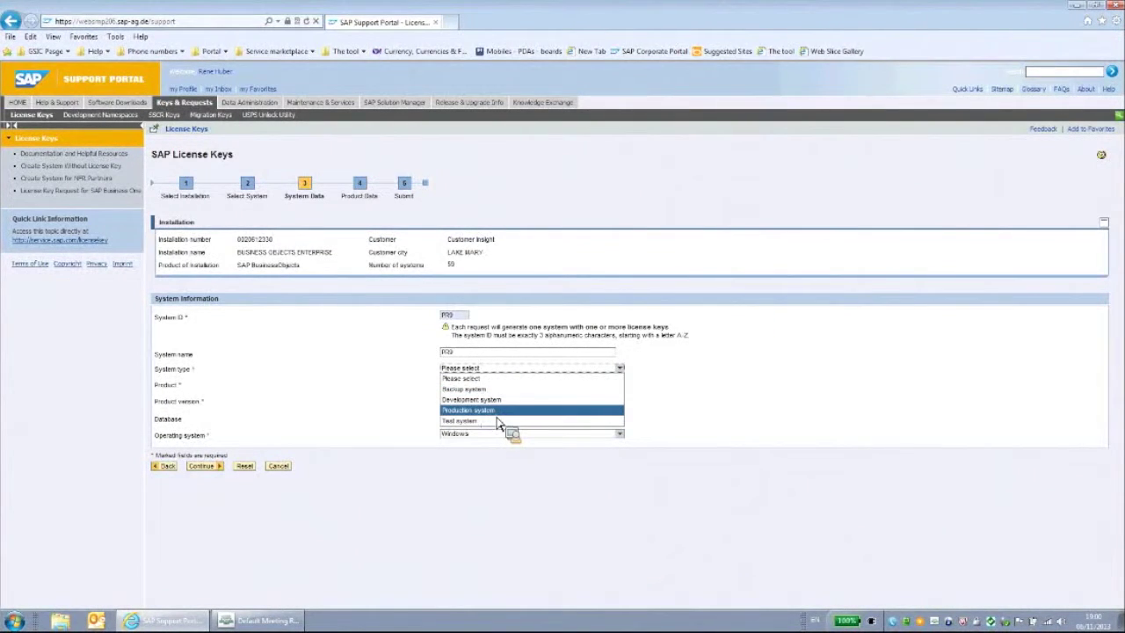
pyautogui.click(497, 413)
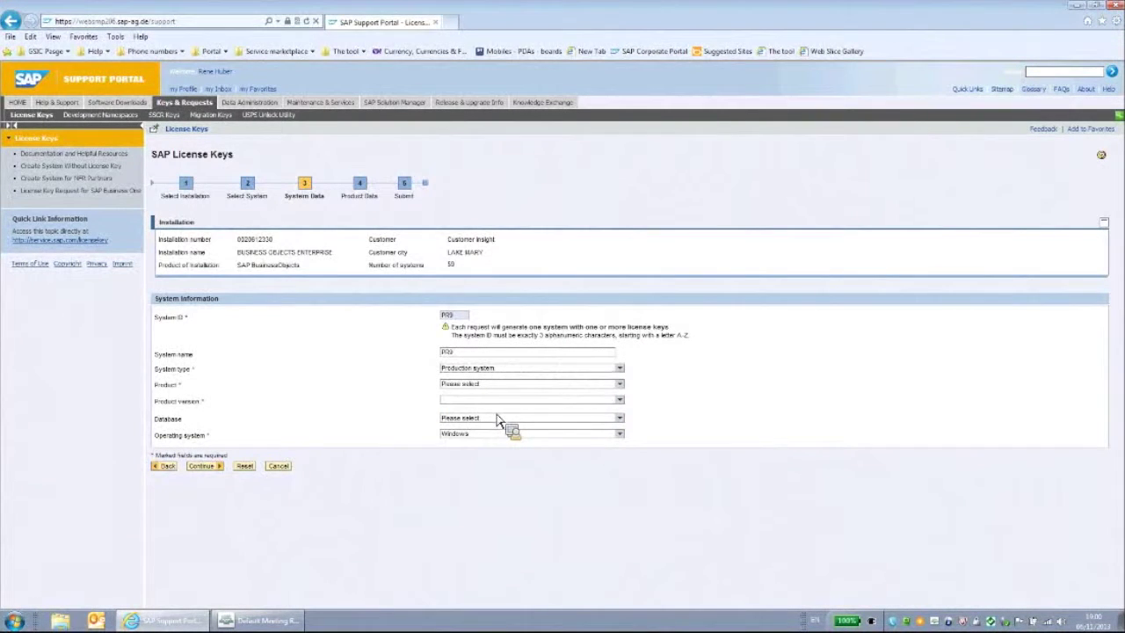
# - Set the new system's product to SAP BusinessObjects Business Intelligence platform
pyautogui.click(478, 385)
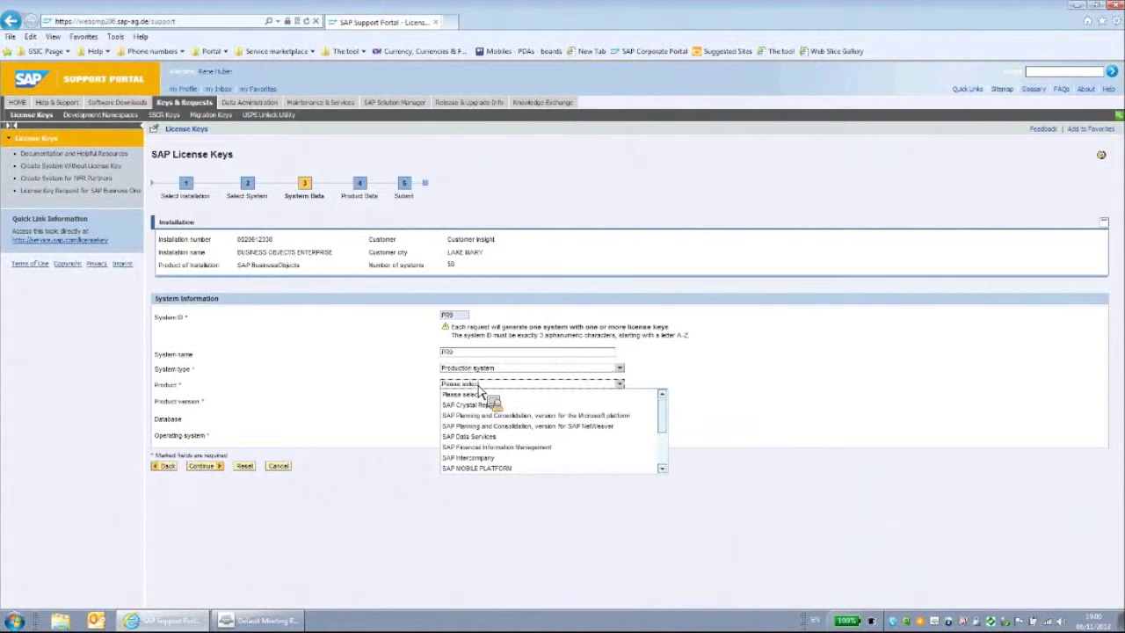
pyautogui.click(662, 468)
pyautogui.click(664, 470)
pyautogui.click(663, 469)
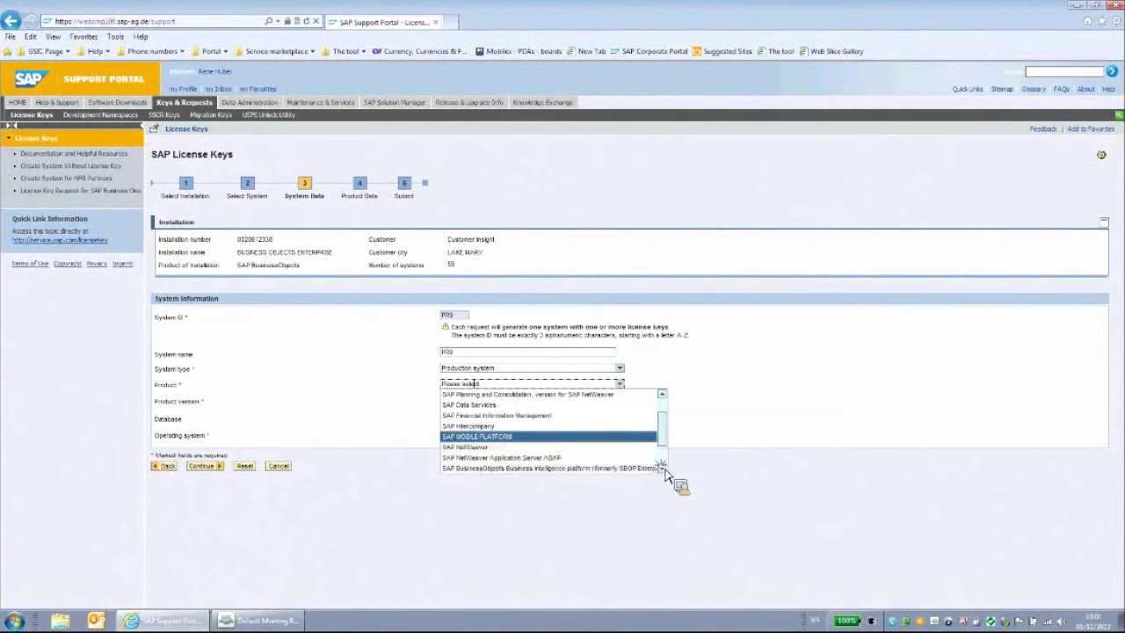
pyautogui.click(663, 469)
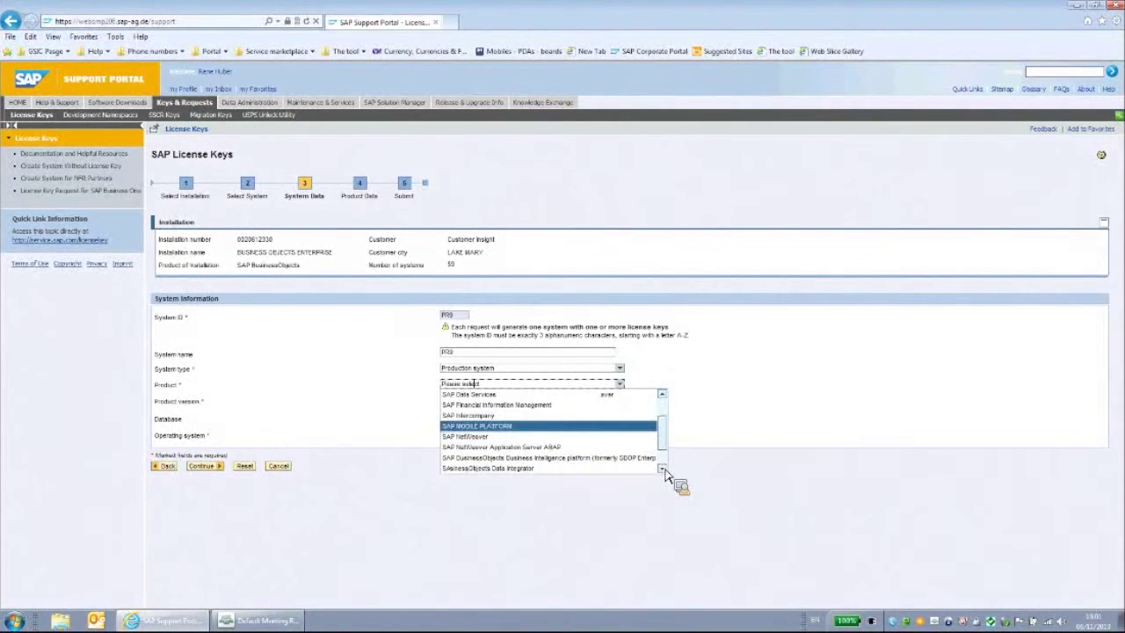
pyautogui.click(601, 458)
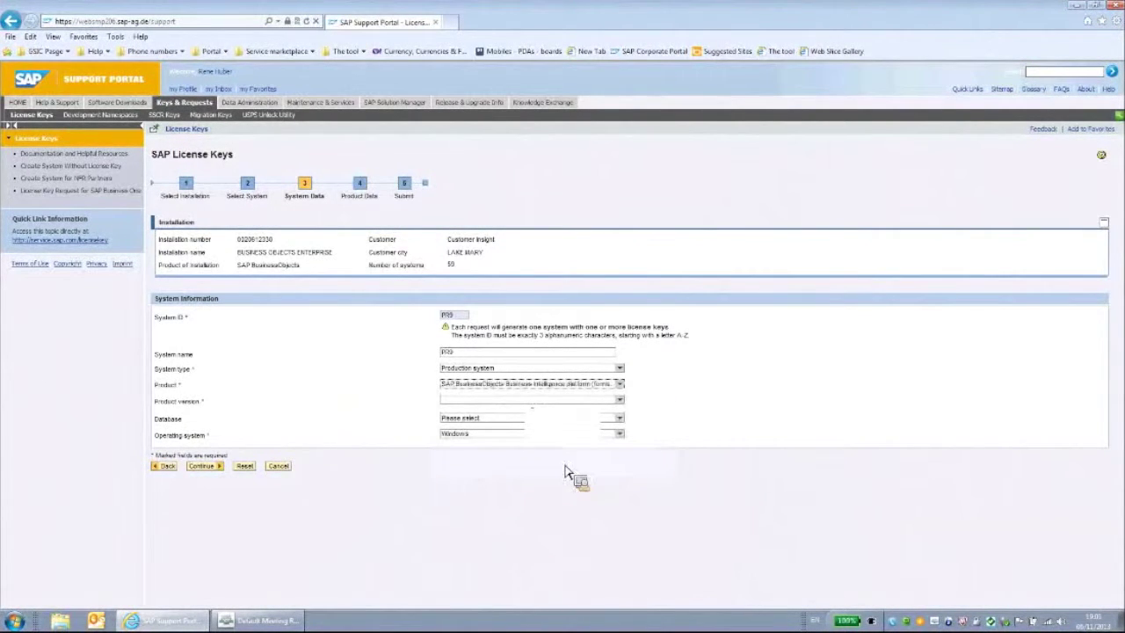
# - Leave the database unselected, keep Windows as the operating system, and try to continue to the product data
pyautogui.click(508, 423)
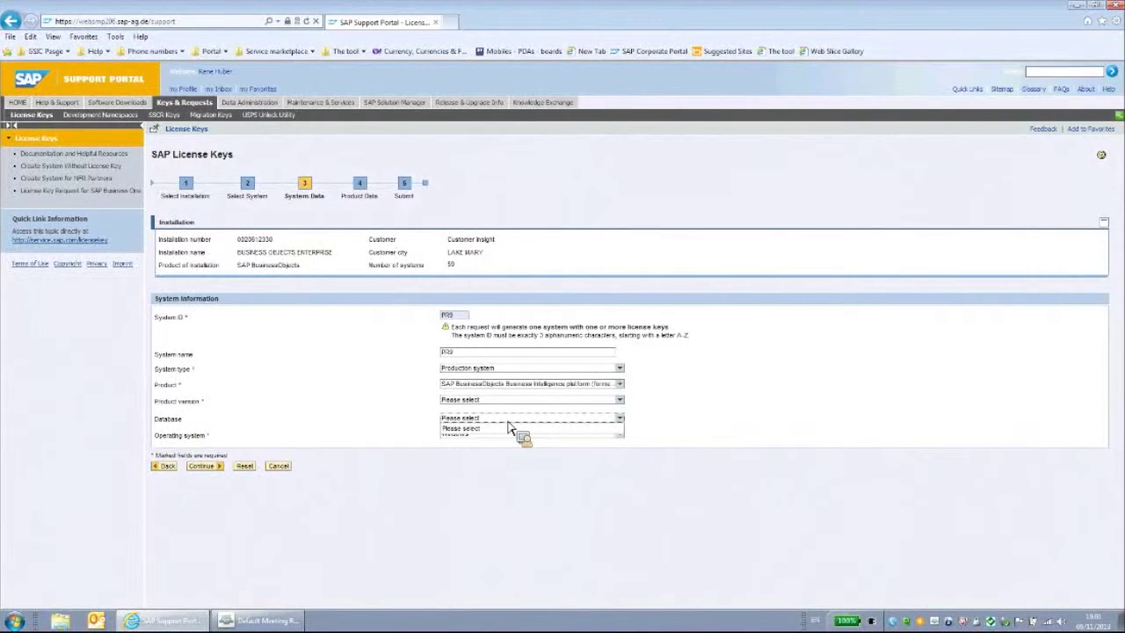
pyautogui.click(508, 428)
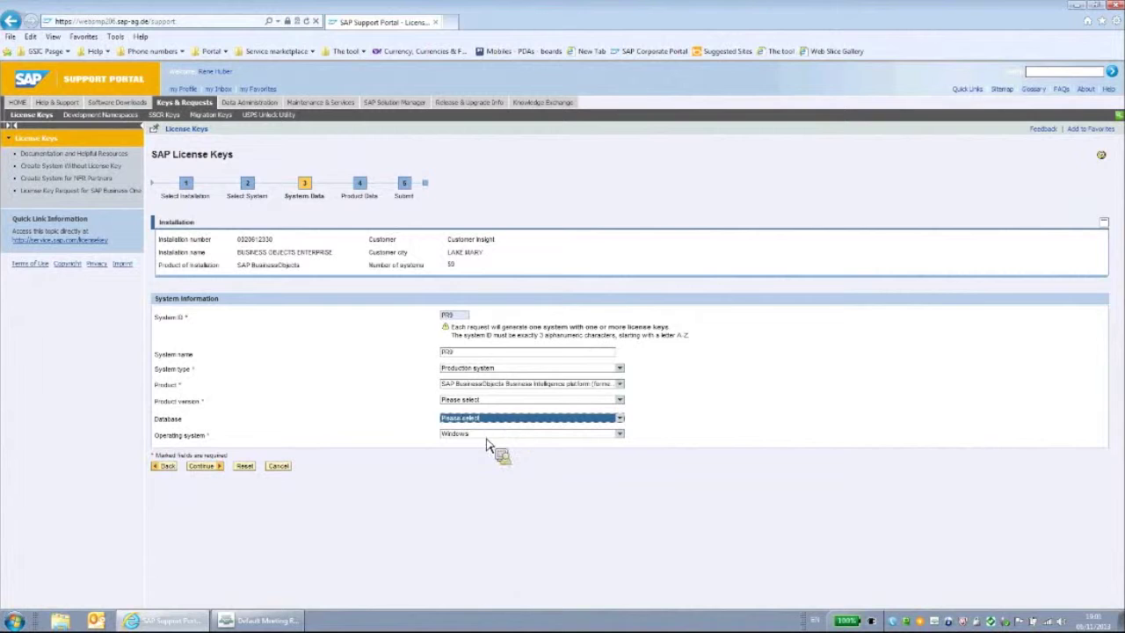
pyautogui.click(479, 437)
pyautogui.click(479, 436)
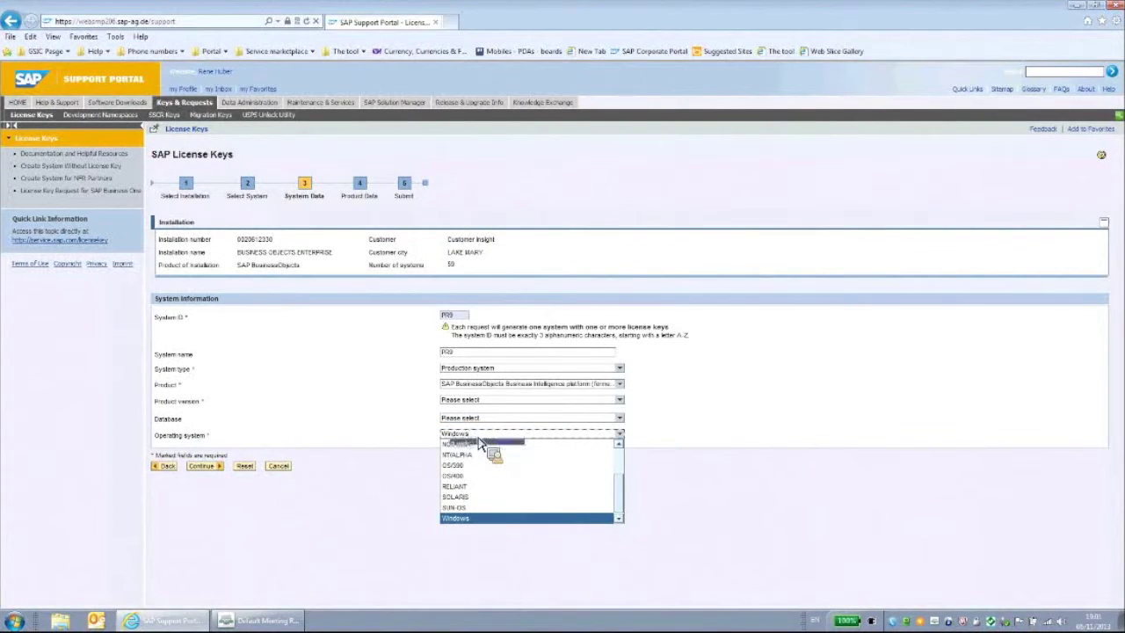
pyautogui.click(497, 518)
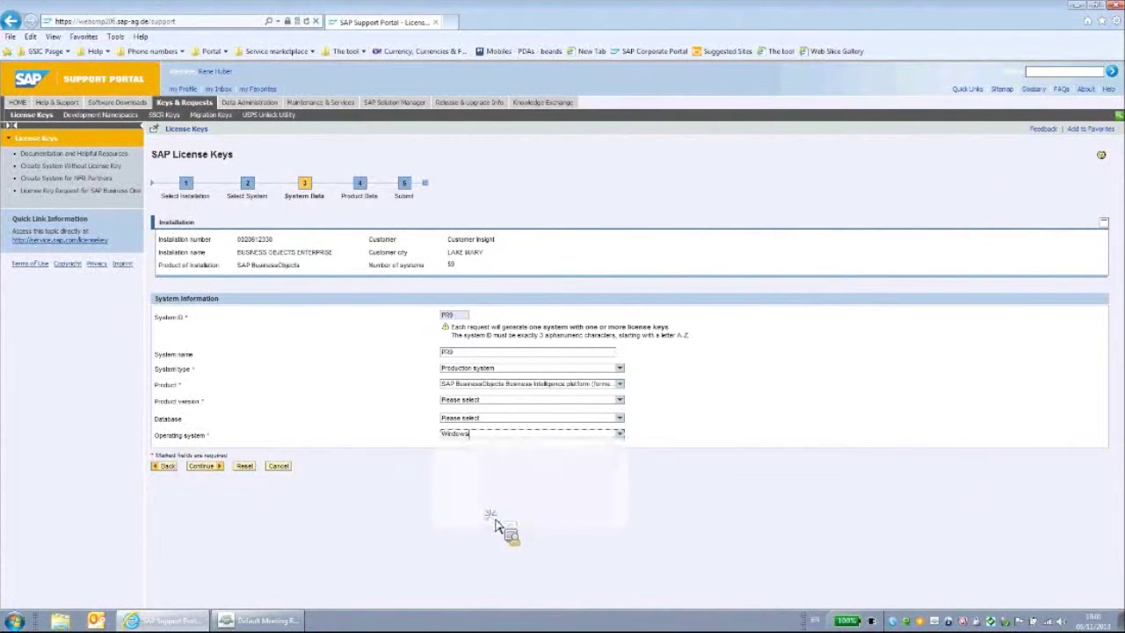
pyautogui.click(209, 474)
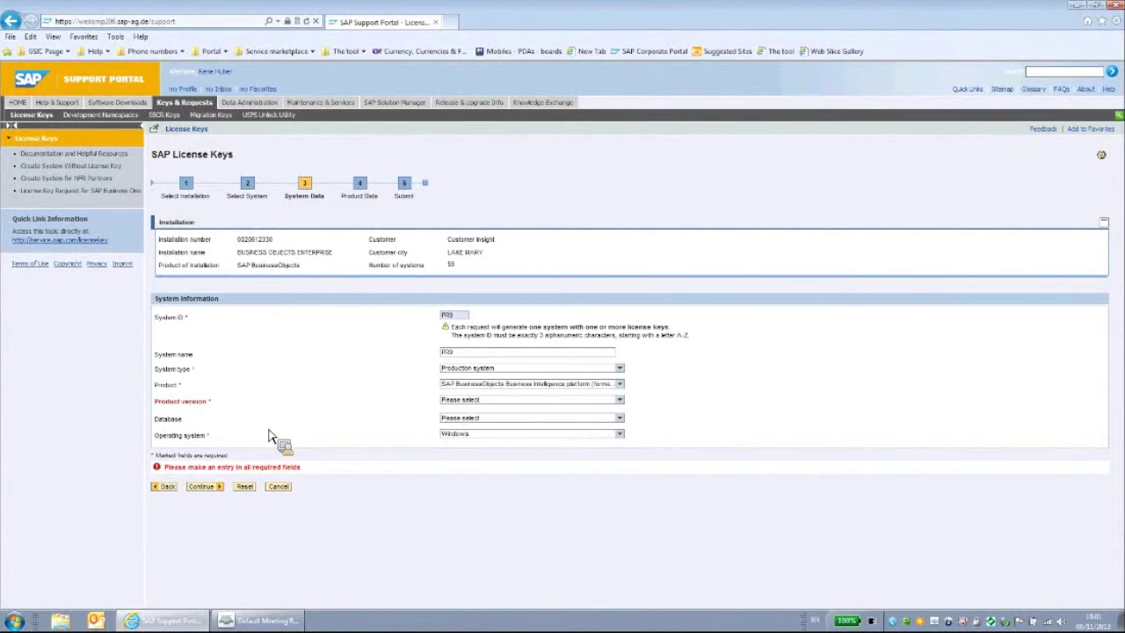
# - Set the product version to SAP BusinessObjects Business Intelligence platform 4.1 and continue to the product data
pyautogui.click(509, 400)
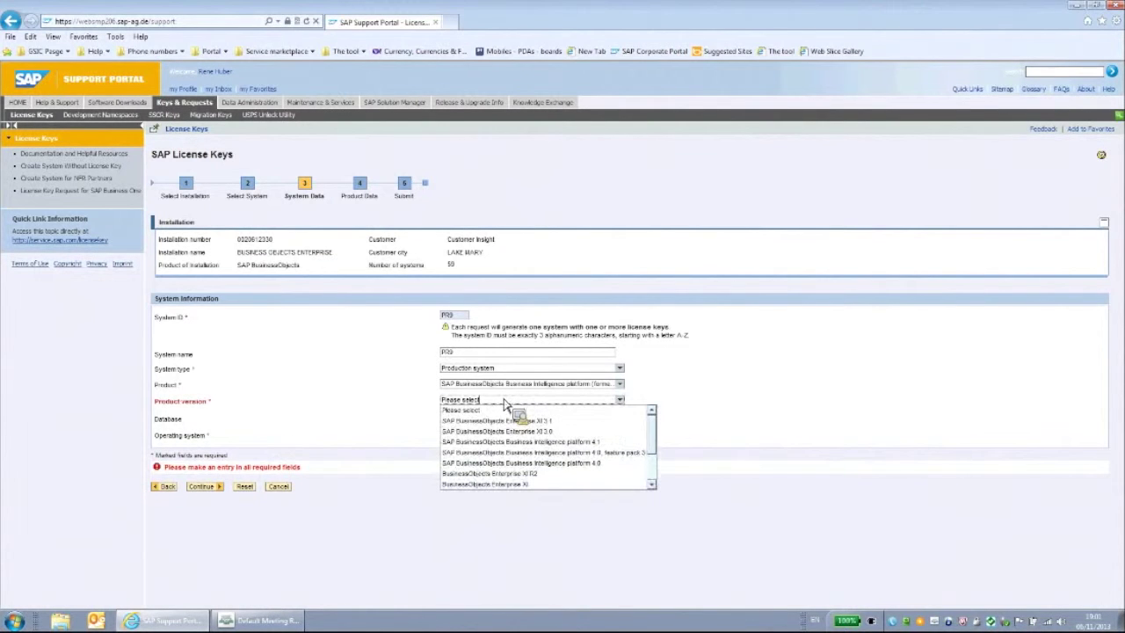
pyautogui.click(563, 443)
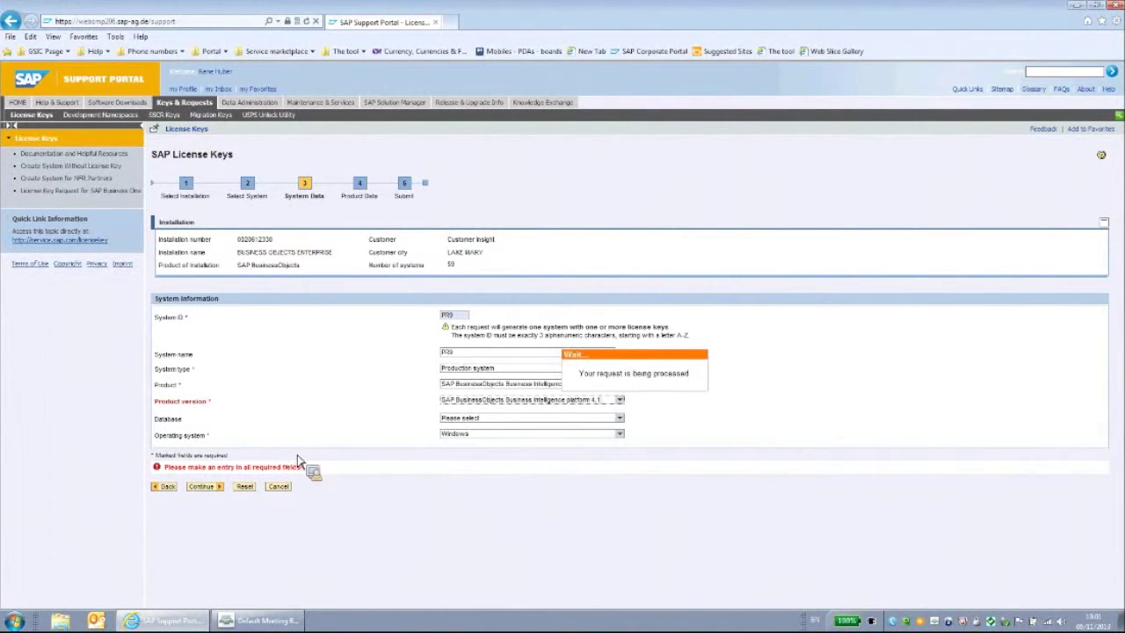
pyautogui.click(215, 467)
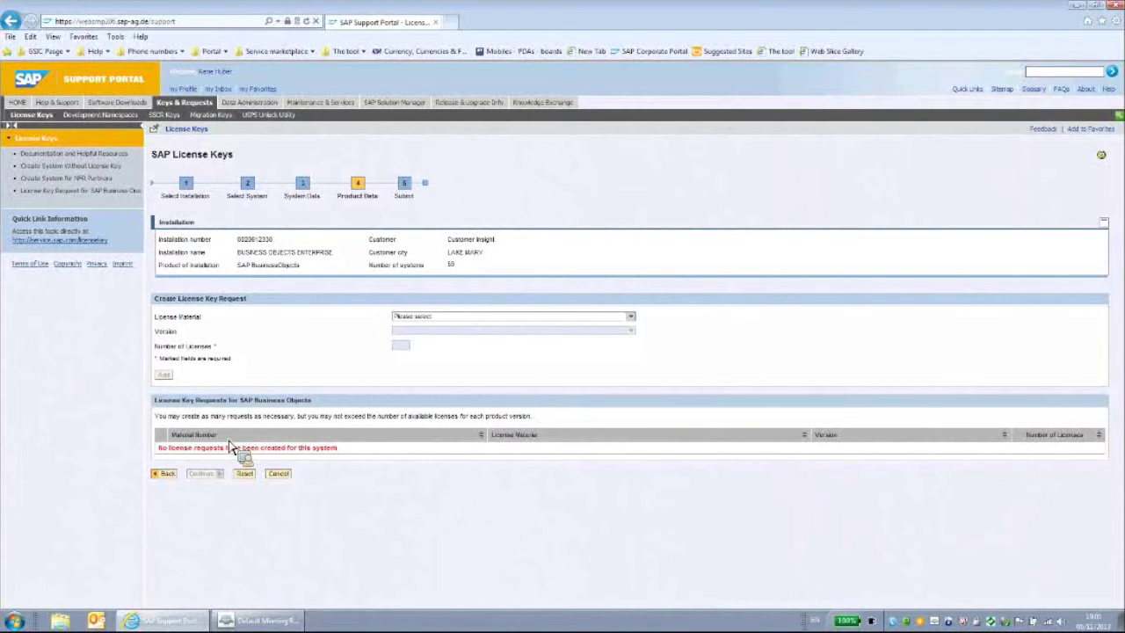
# - Add a license key request for SAP BusObj Ent.Prof. f. Ent.Rep. (USR), version XI 4.1, with 2 licenses
pyautogui.click(471, 318)
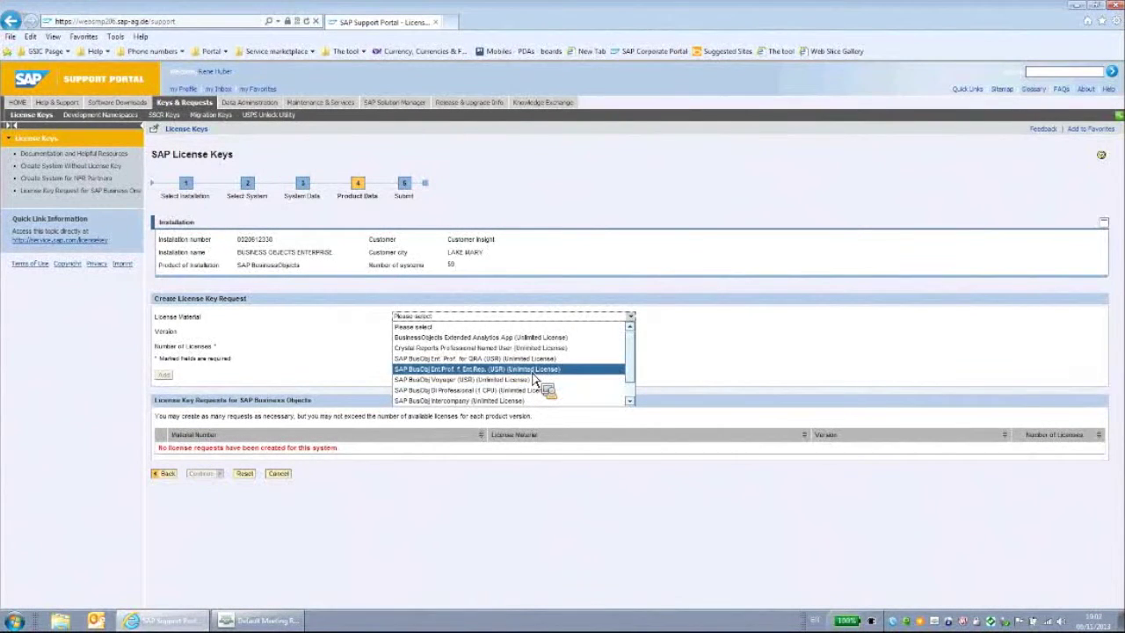
pyautogui.click(532, 370)
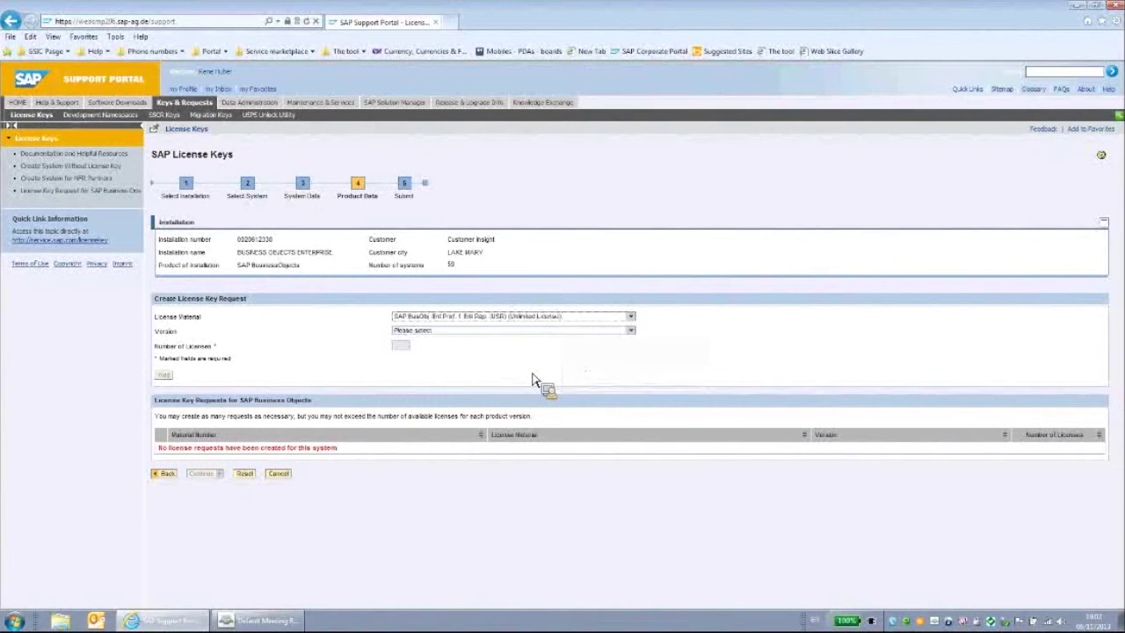
pyautogui.click(483, 331)
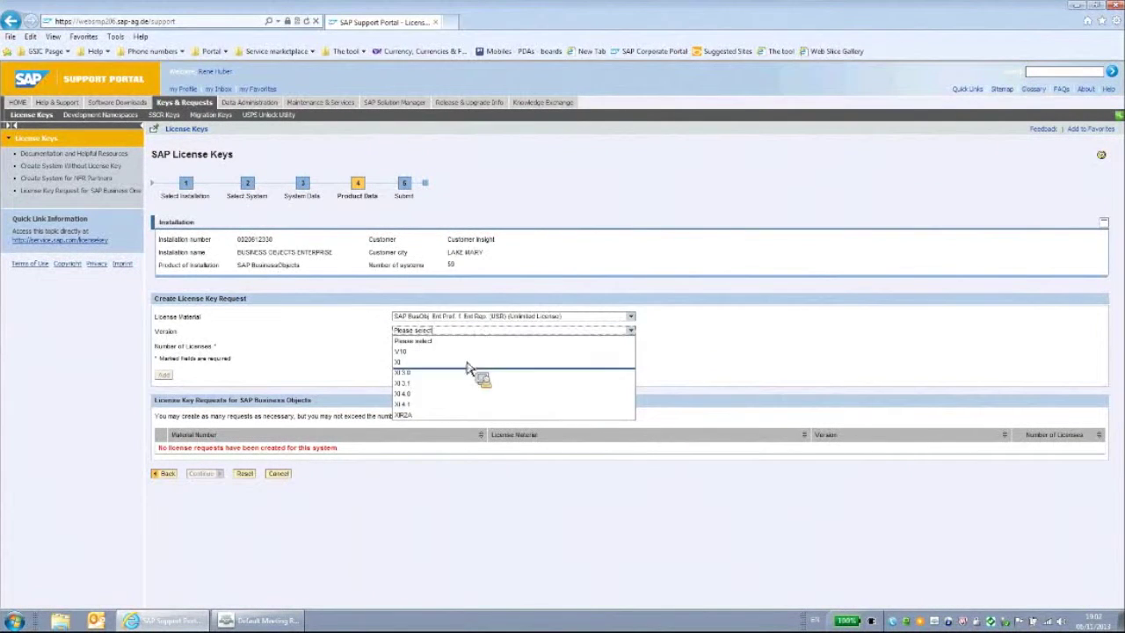
pyautogui.click(457, 406)
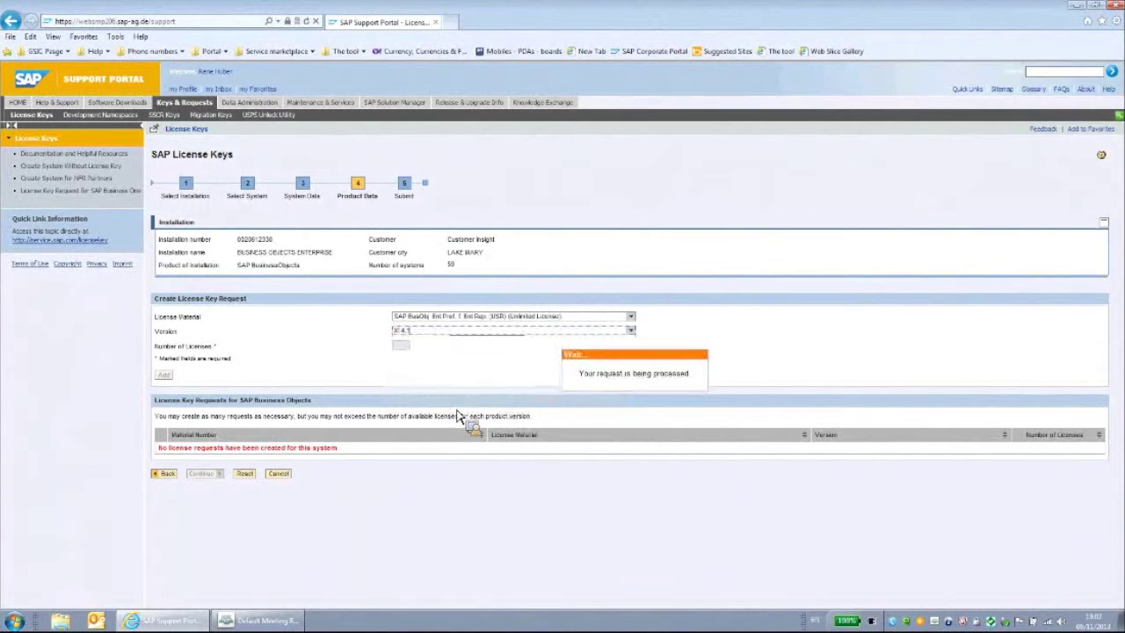
pyautogui.click(404, 348)
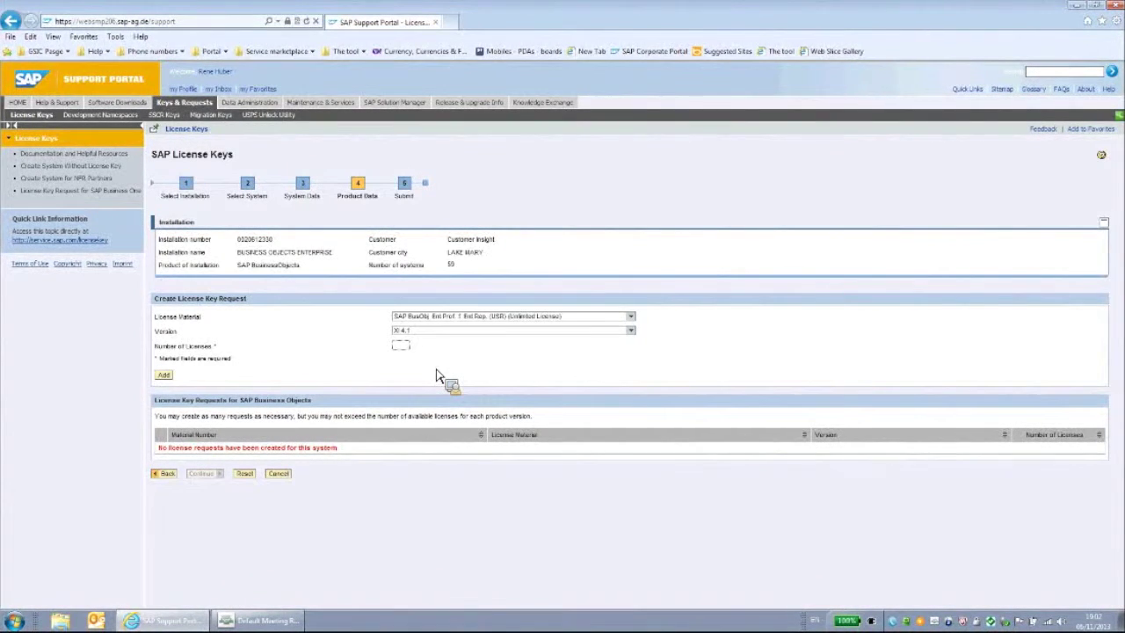
pyautogui.write('5')
pyautogui.click(165, 375)
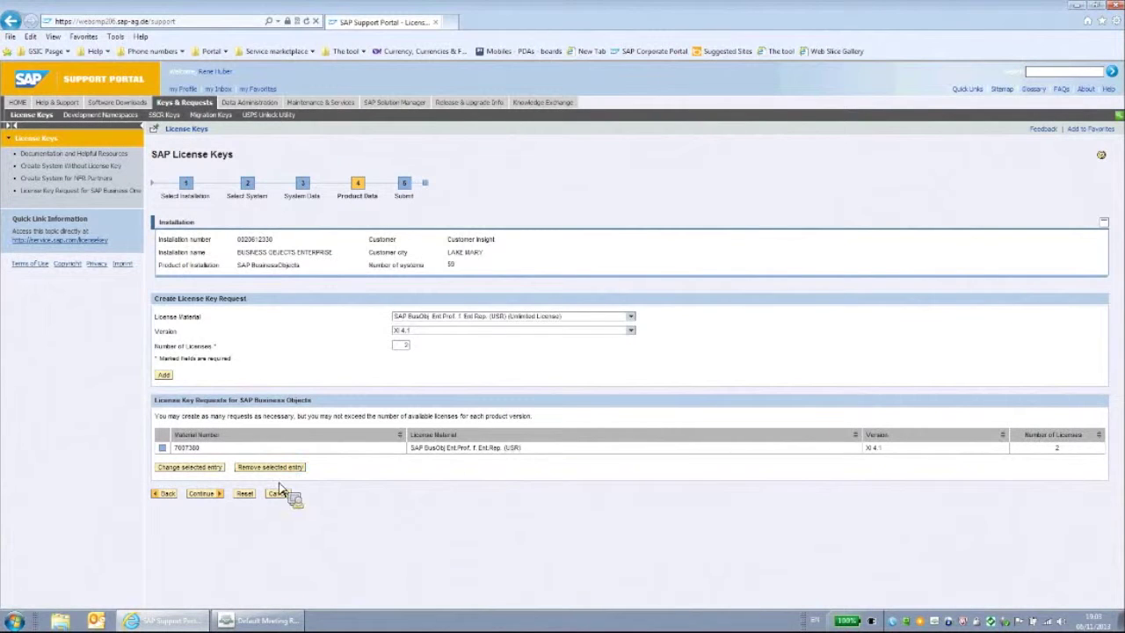
# - Select the added license request entry and continue to the e-mail confirmation on the submission page
pyautogui.click(164, 449)
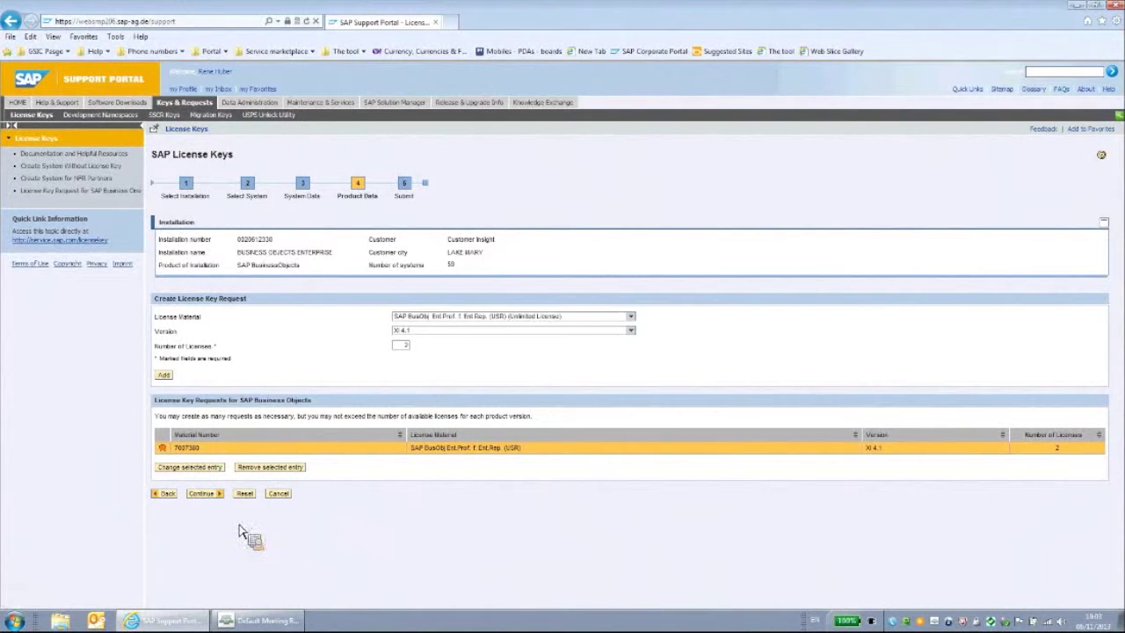
pyautogui.click(212, 496)
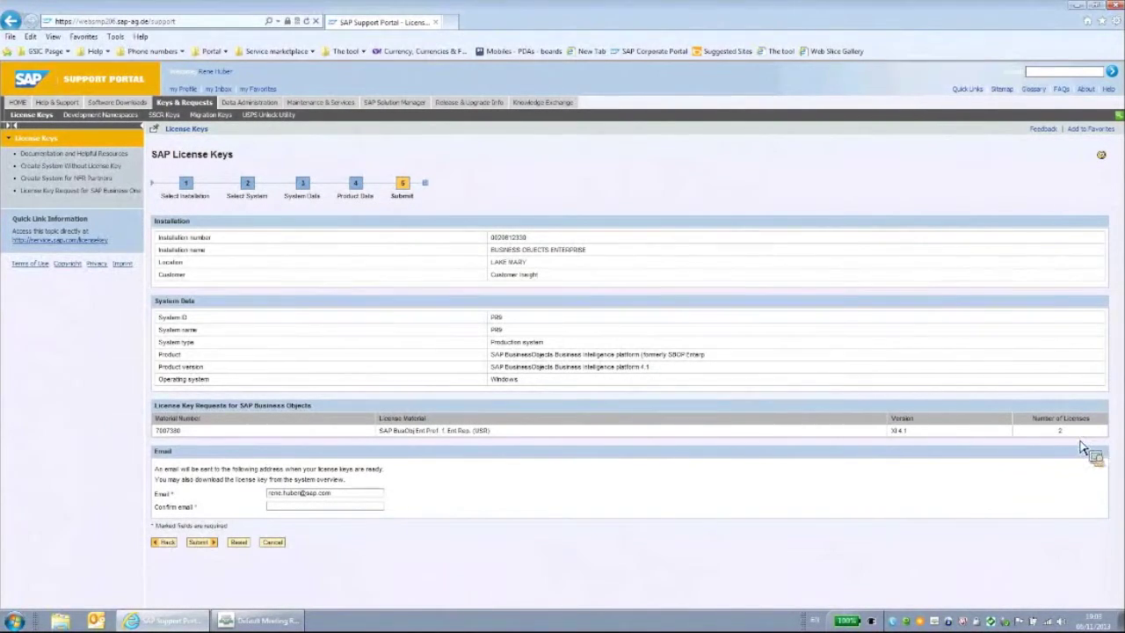
pyautogui.click(356, 509)
# - Open the product error message wizard and search for systems in the BUSINESS OBJECTS ENTERPRISE installation
pyautogui.click(66, 115)
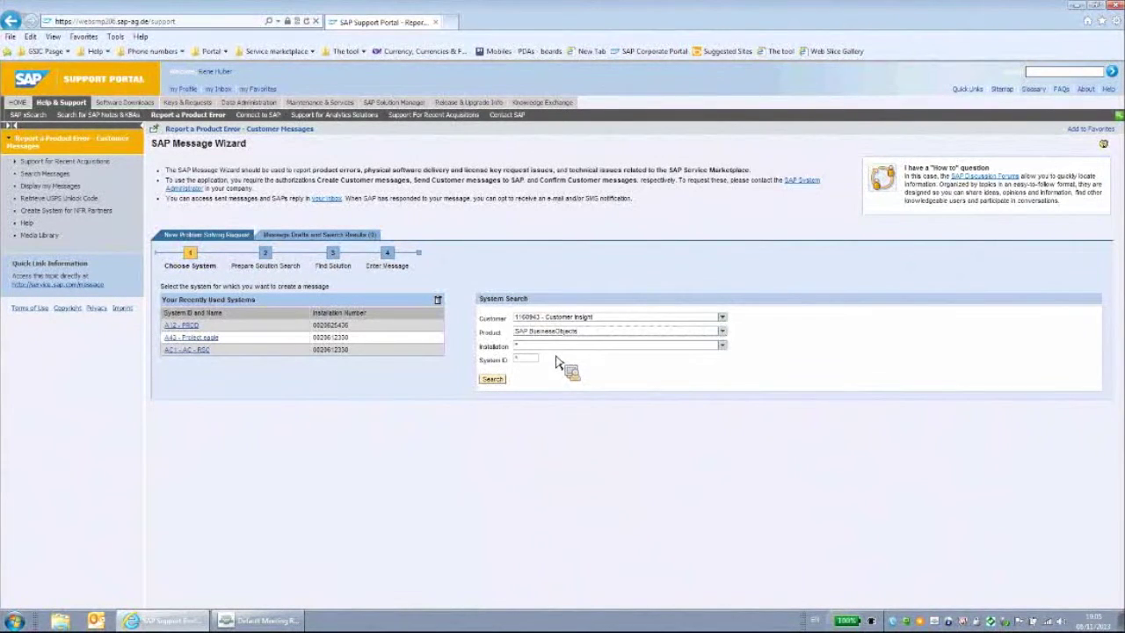
pyautogui.click(585, 345)
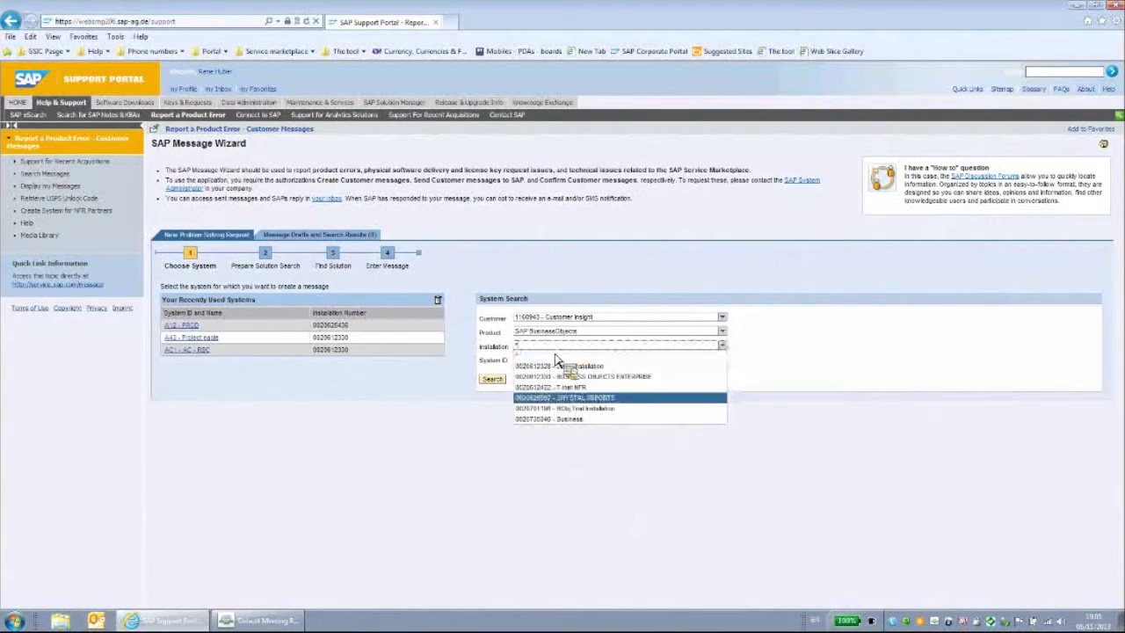
pyautogui.click(574, 377)
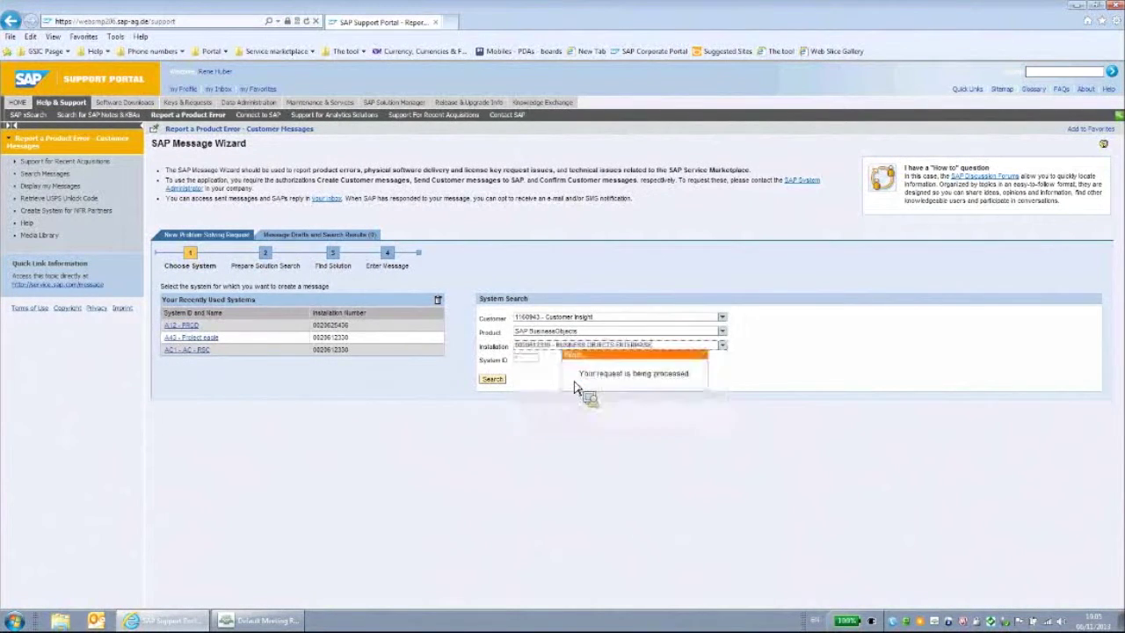
pyautogui.click(501, 381)
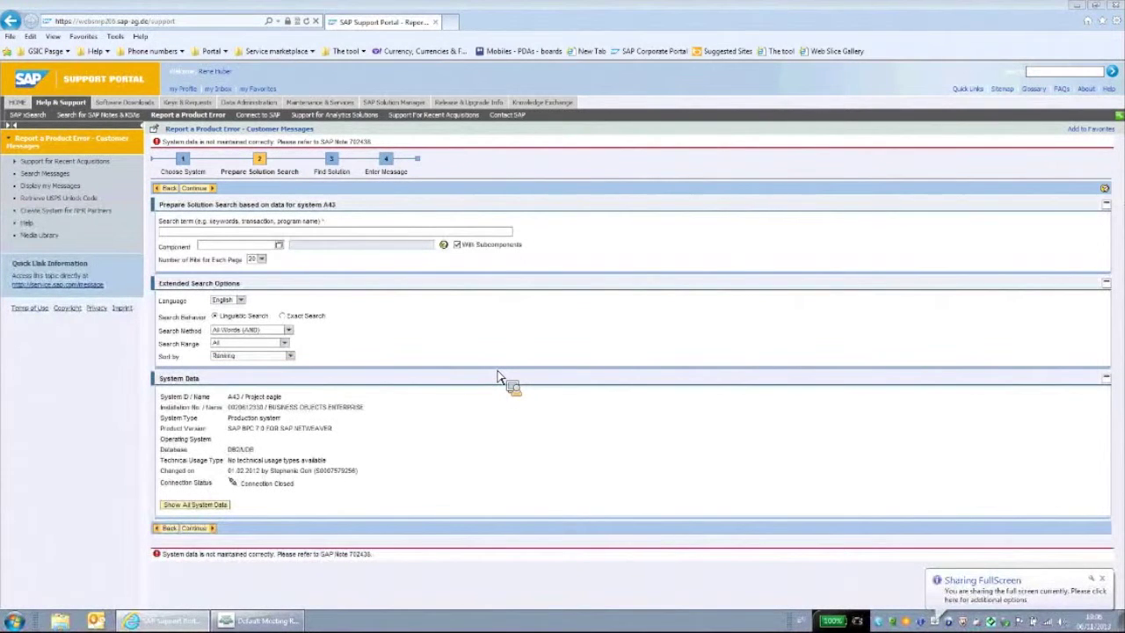
# - Search for SAP Notes with the term "license" for system A43
pyautogui.moveTo(498, 376); pyautogui.dragTo(246, 239)
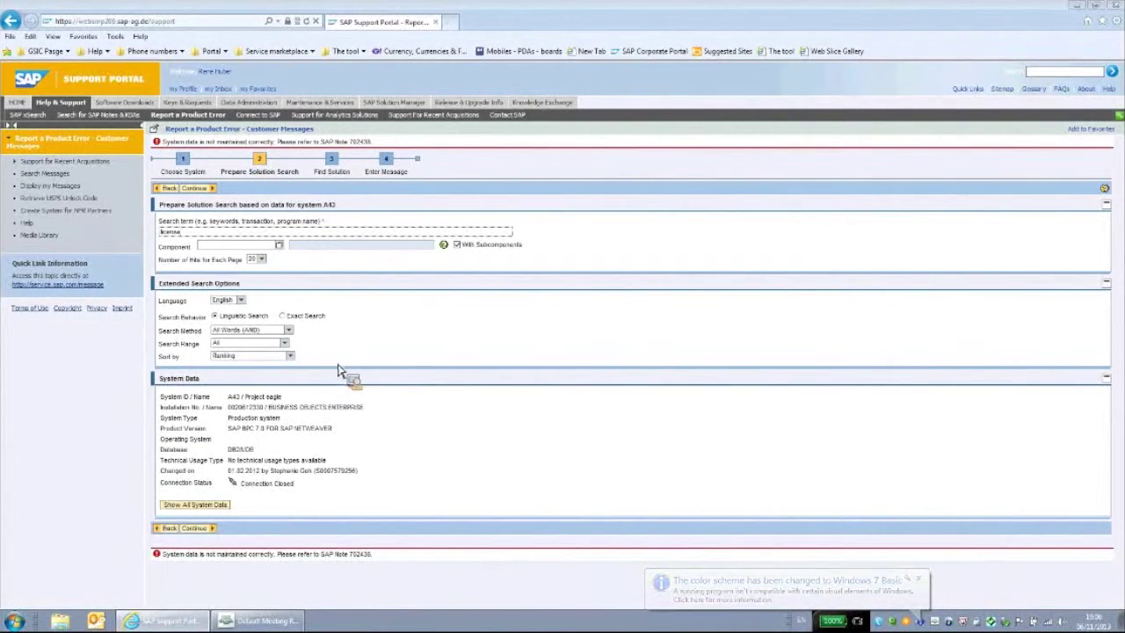
pyautogui.click(195, 528)
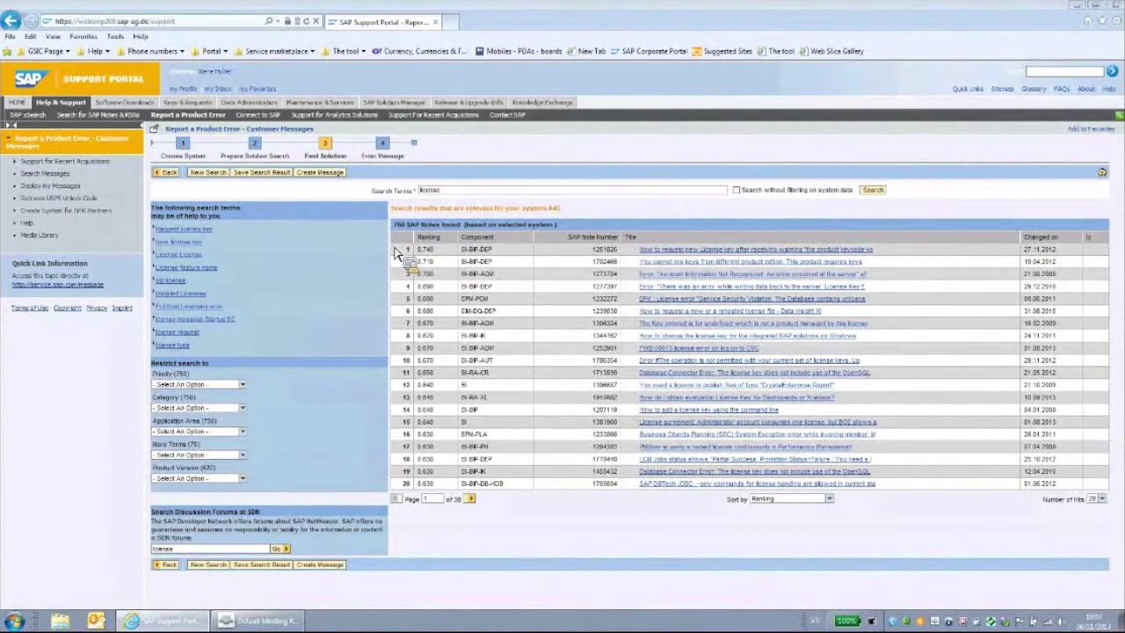
# - Examine the More Terms, Application Area and Product Version filters available for the license search results
pyautogui.click(244, 456)
pyautogui.click(246, 458)
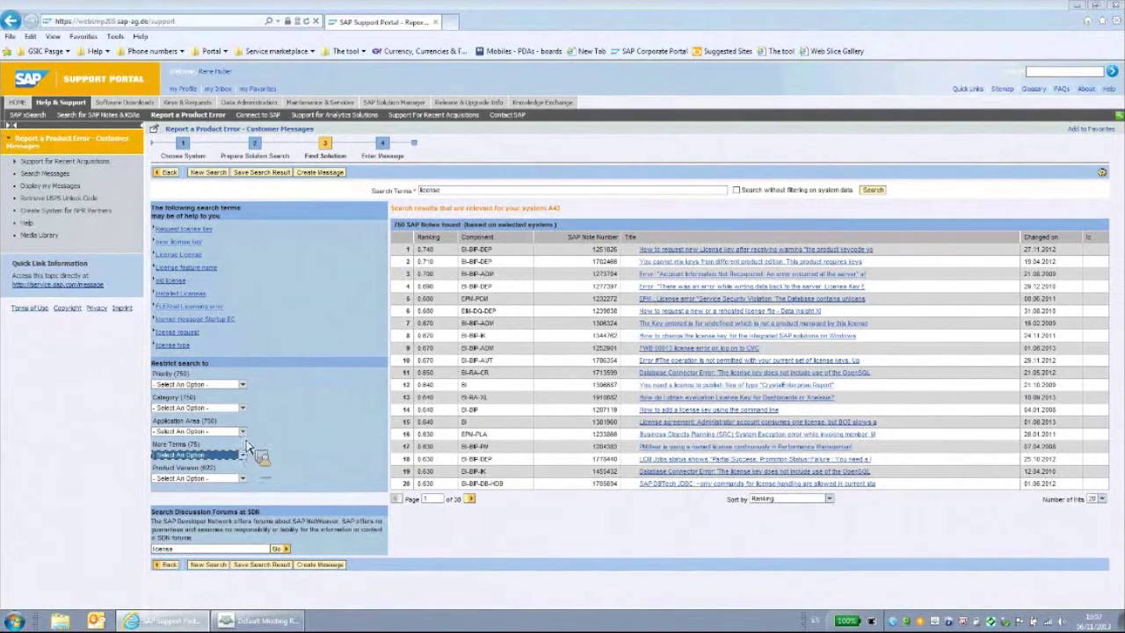
pyautogui.click(244, 432)
pyautogui.click(253, 464)
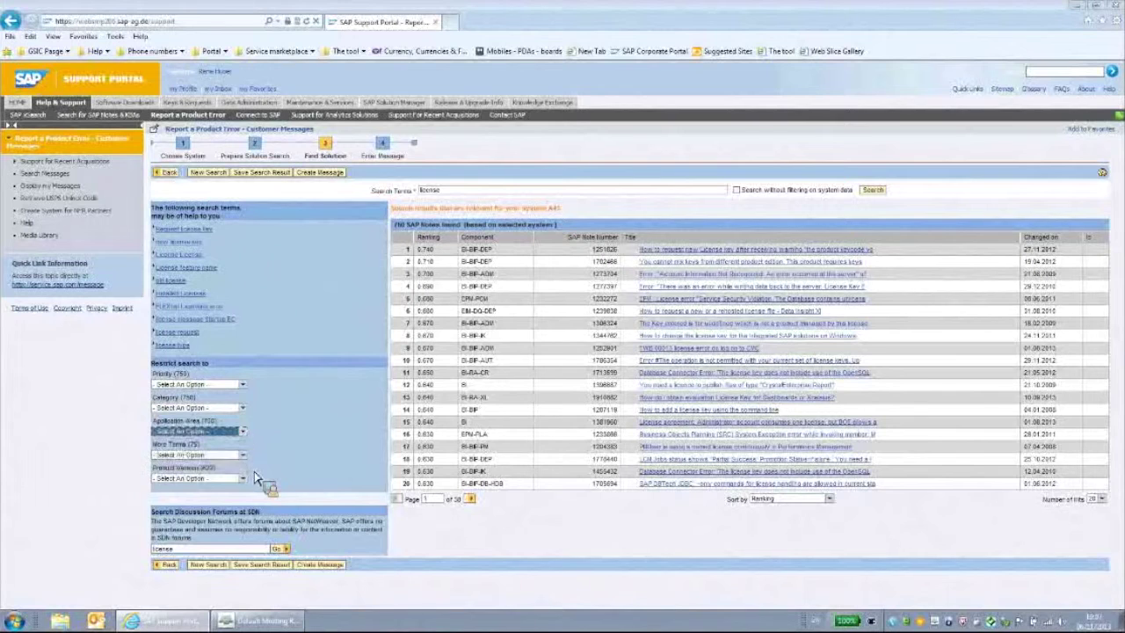
pyautogui.click(246, 480)
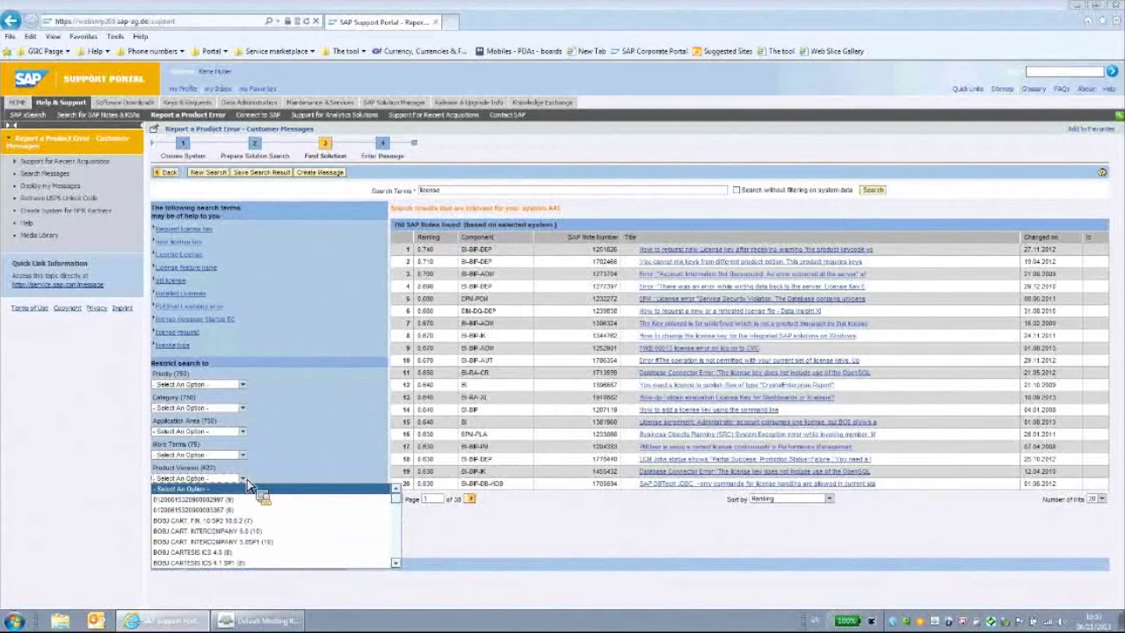
pyautogui.click(248, 485)
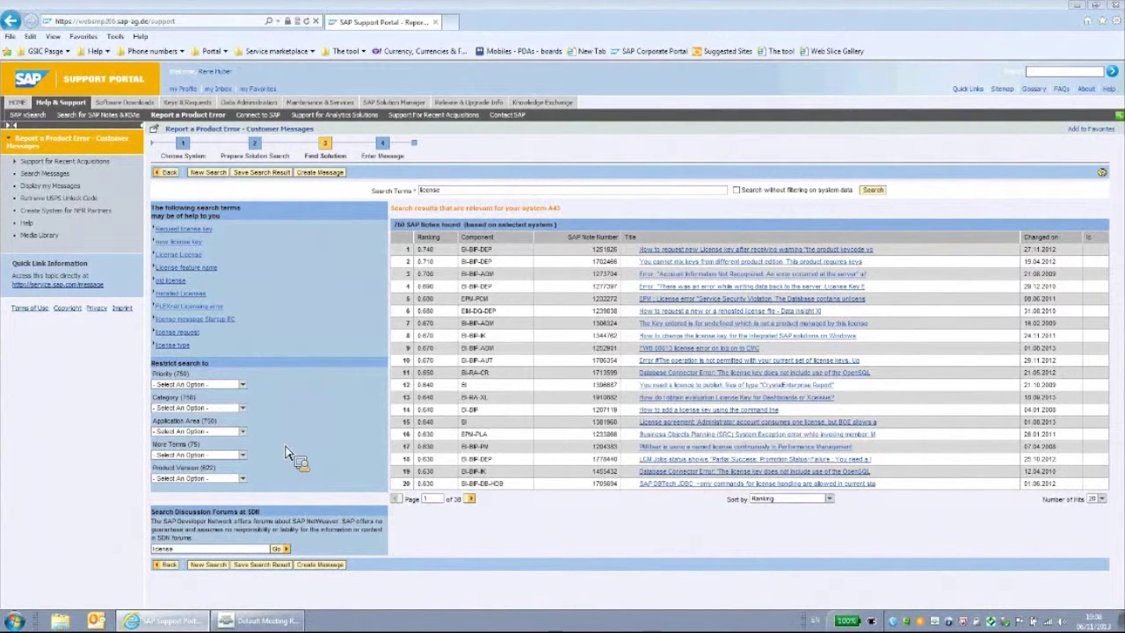
# - Create a new customer message from the license search results
pyautogui.moveTo(498, 257)
pyautogui.mouseDown()
pyautogui.moveTo(481, 253)
pyautogui.moveTo(498, 255)
pyautogui.mouseUp()
pyautogui.moveTo(499, 255); pyautogui.dragTo(498, 281)
pyautogui.moveTo(497, 280); pyautogui.dragTo(329, 176)
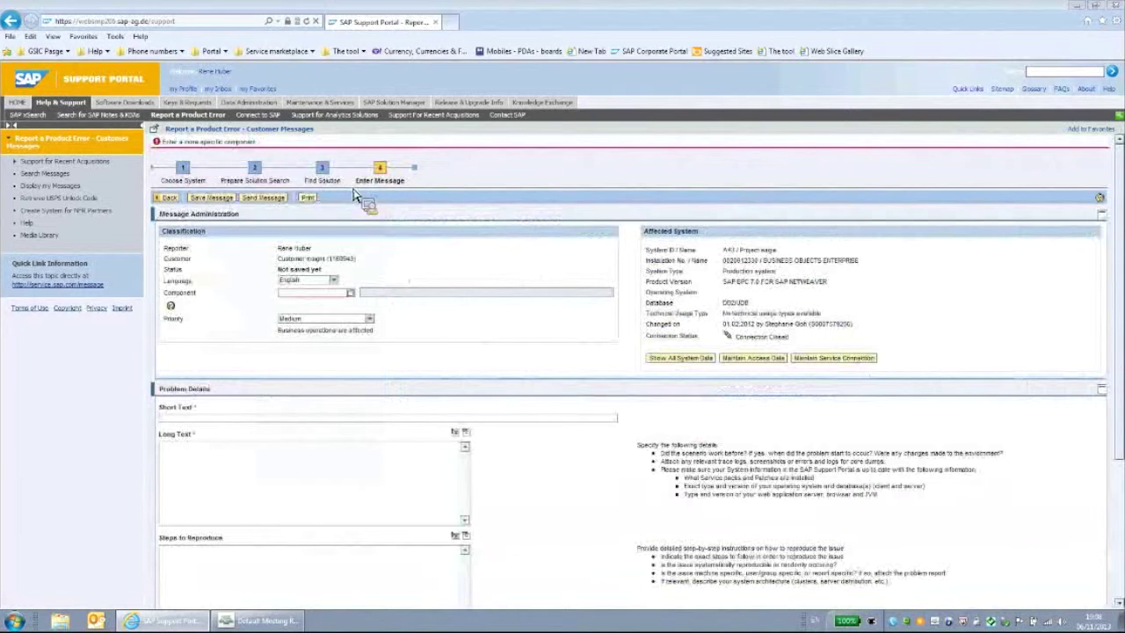
# - Set the message's component to BI-BIP-DEP, SBOP Web Application Deployment, from the Business intelligence platform group
pyautogui.moveTo(354, 194); pyautogui.dragTo(355, 299)
pyautogui.click(353, 294)
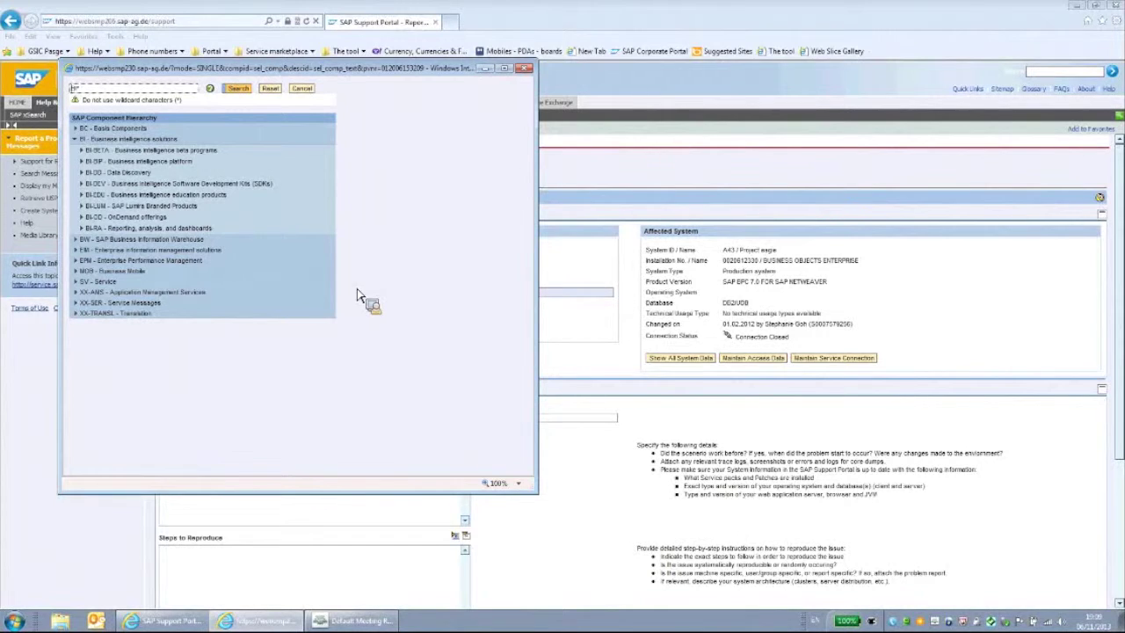
pyautogui.moveTo(371, 72); pyautogui.dragTo(758, 141)
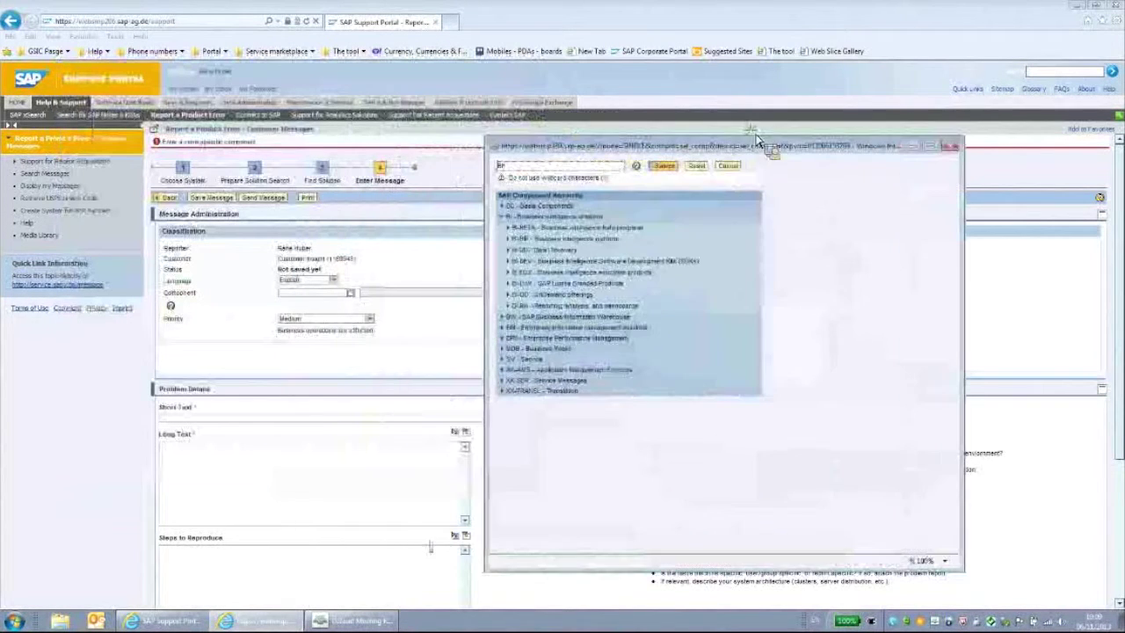
pyautogui.click(508, 239)
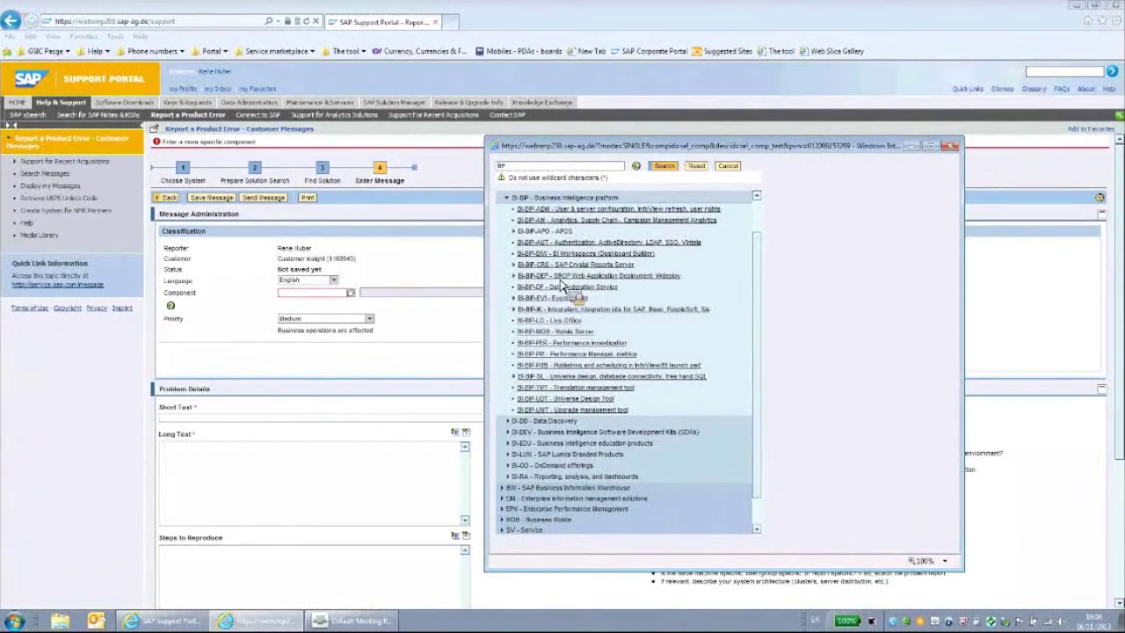
pyautogui.click(519, 287)
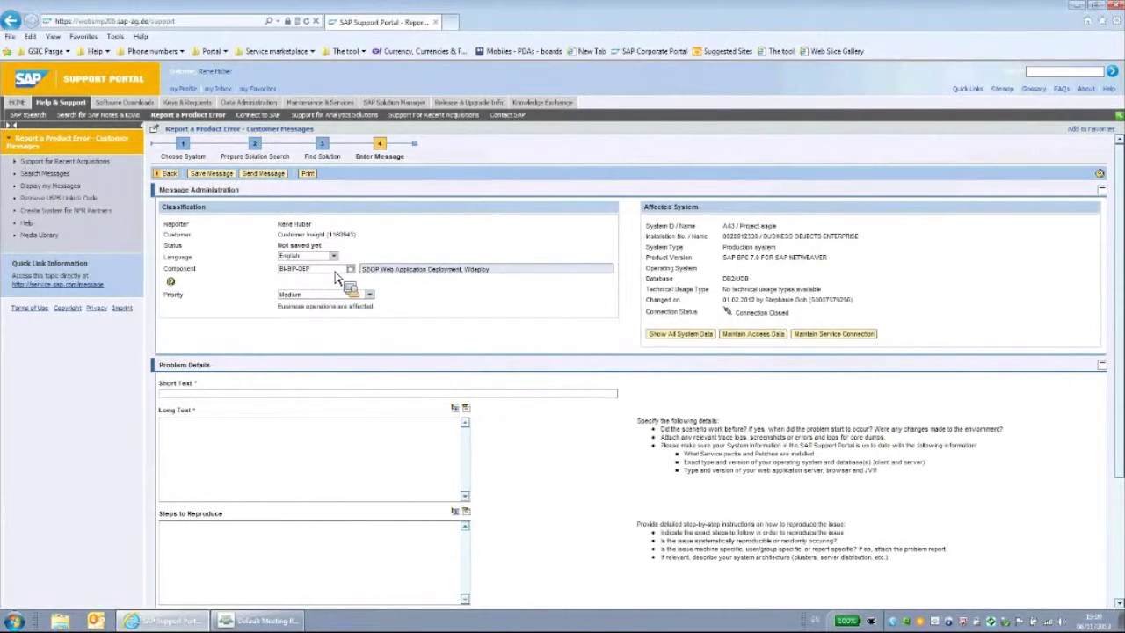
# - Review the message's priority options, keep Medium, and inspect the Long Text and Steps to Reproduce fields
pyautogui.click(371, 297)
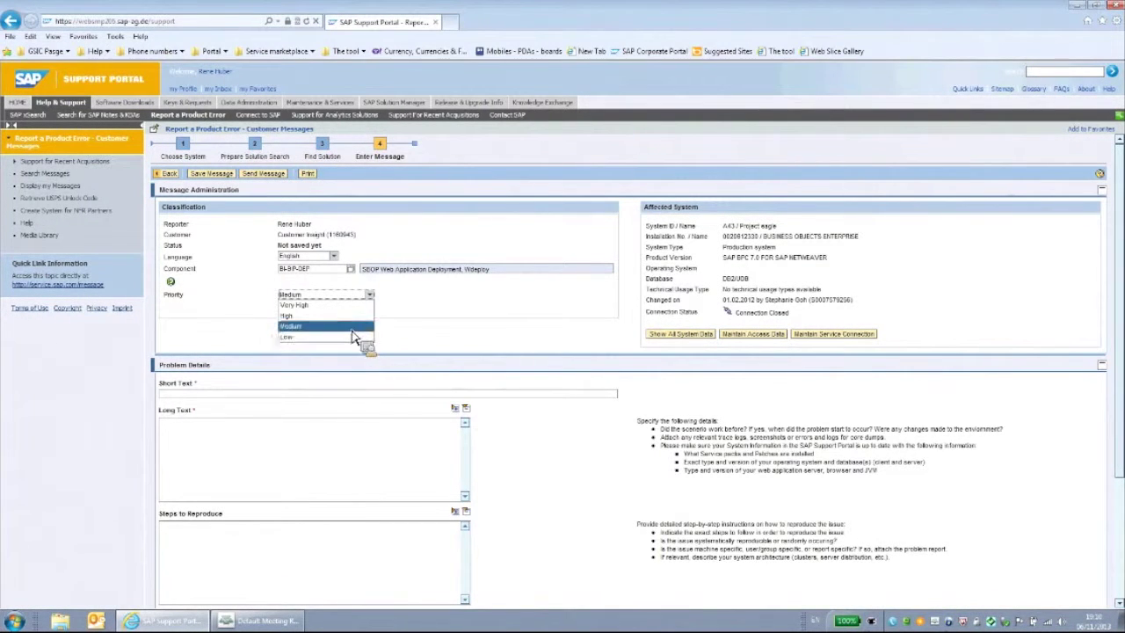
pyautogui.press('Return')
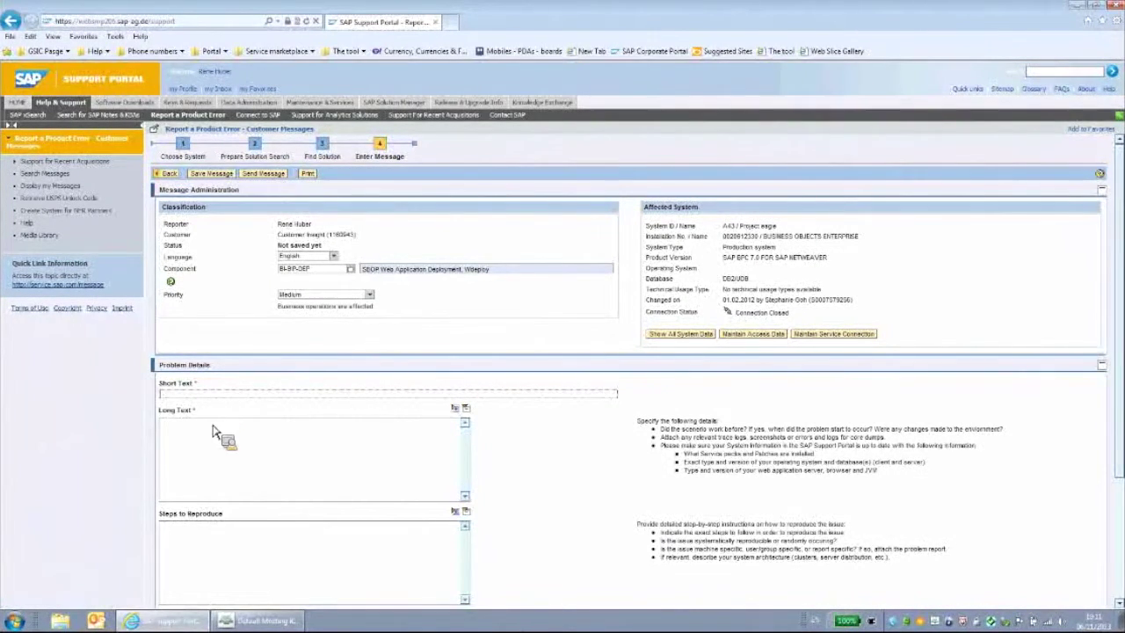
pyautogui.click(211, 433)
pyautogui.click(297, 534)
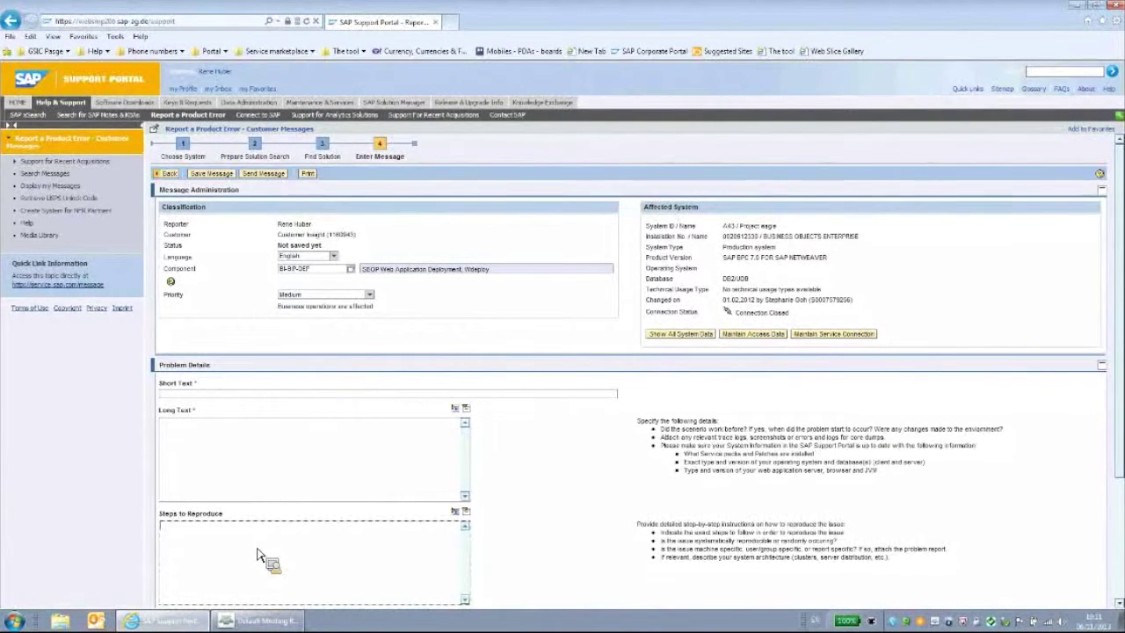
# - View the users available as an additional message contact and close the list without choosing one
pyautogui.scroll(-3, 258, 556)
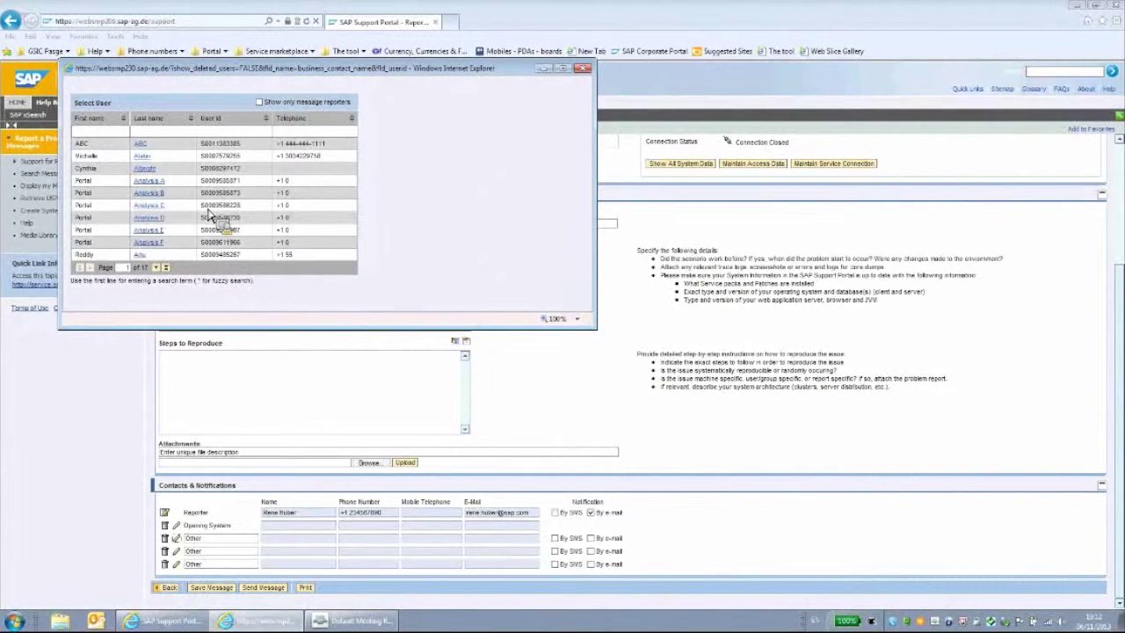
pyautogui.click(581, 69)
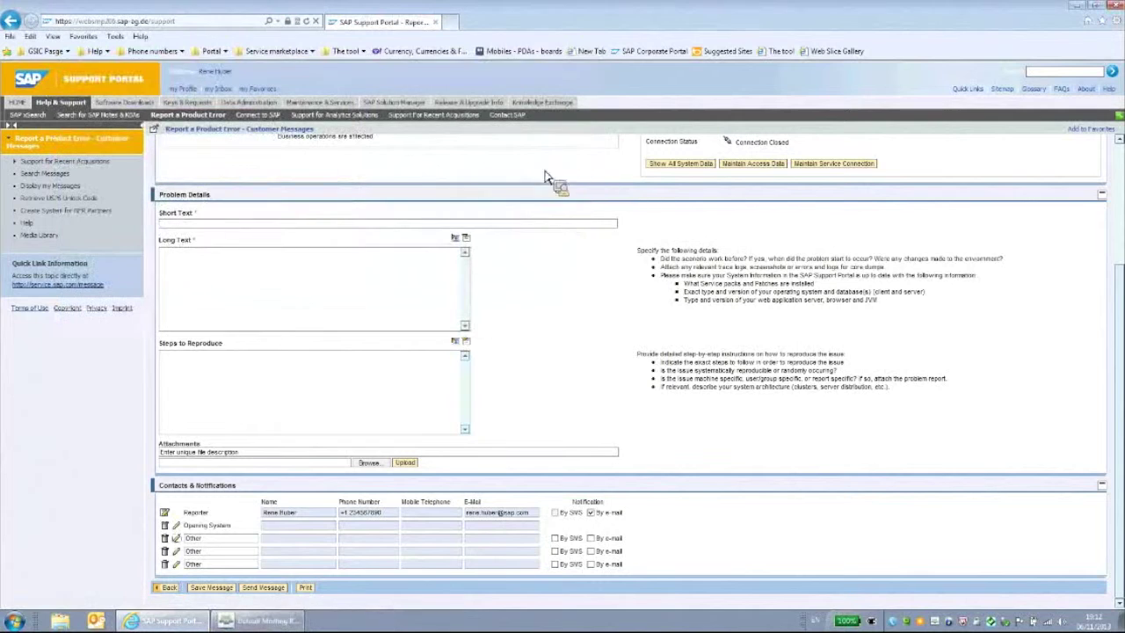